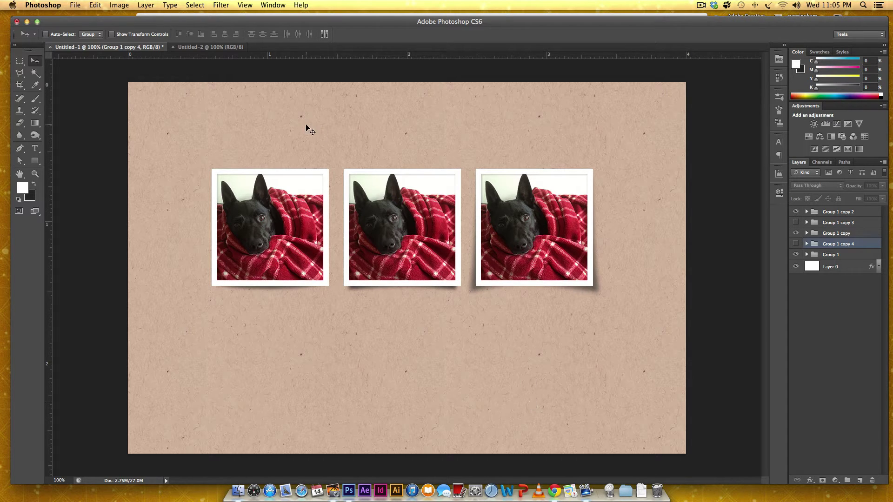
- In the blank second document, convert the locked Background into Layer 0
click(209, 48)
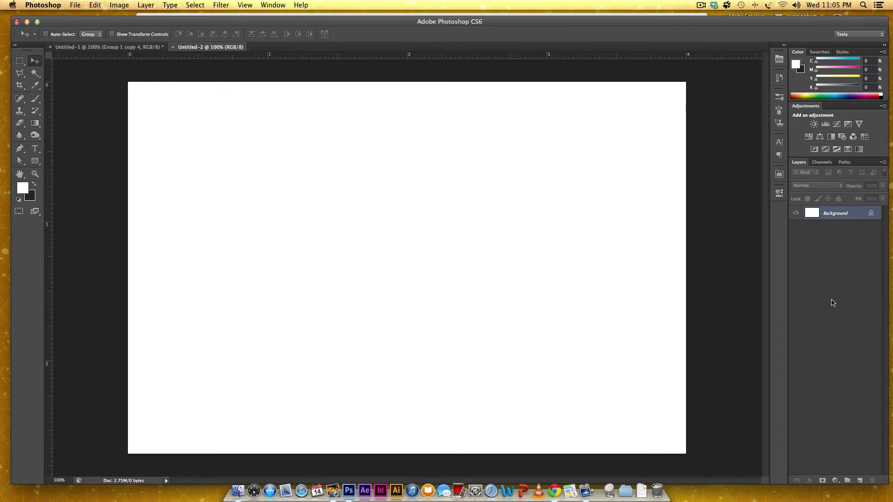
double_click(825, 212)
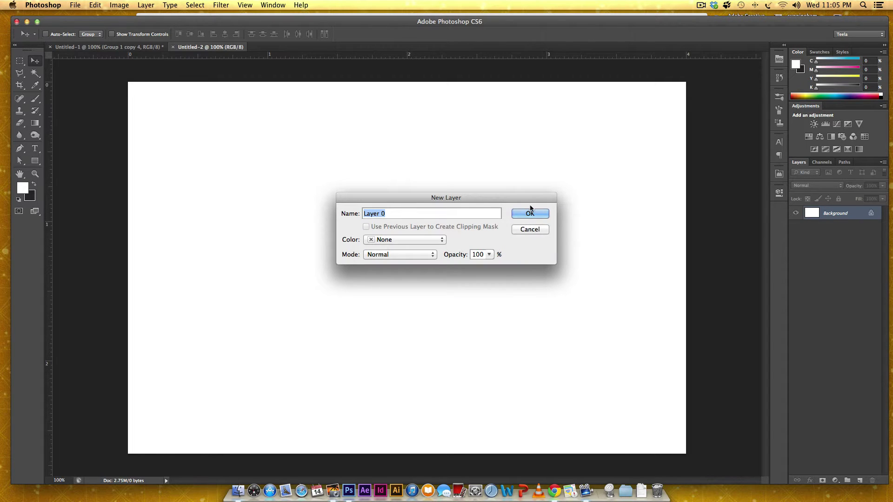
click(530, 210)
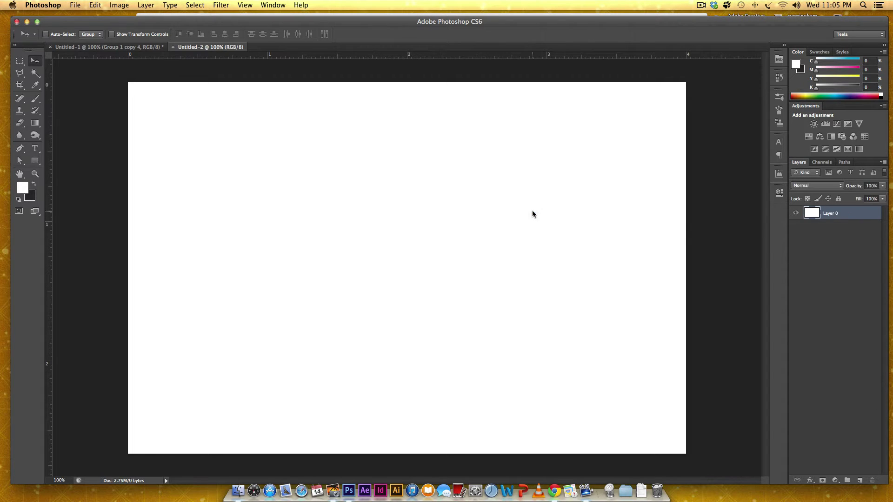
- Add a kraft paper Pattern Overlay at 50% scale and rename the layer 'background'
double_click(850, 216)
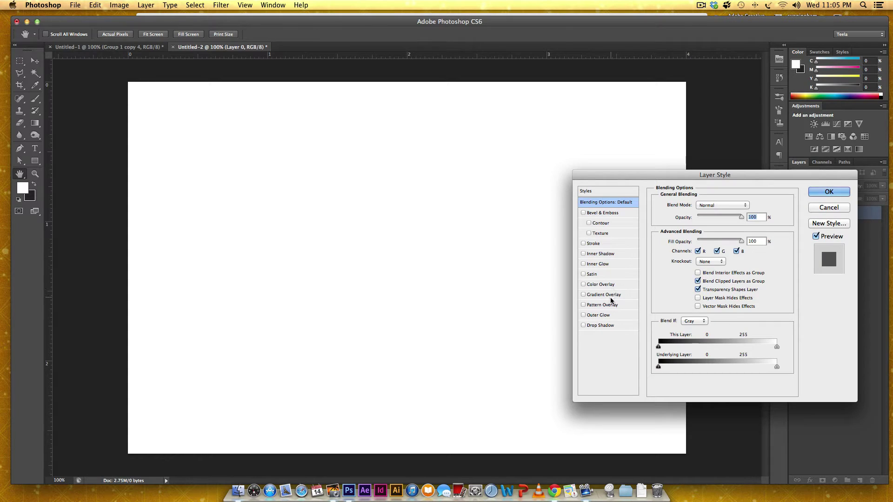
click(584, 305)
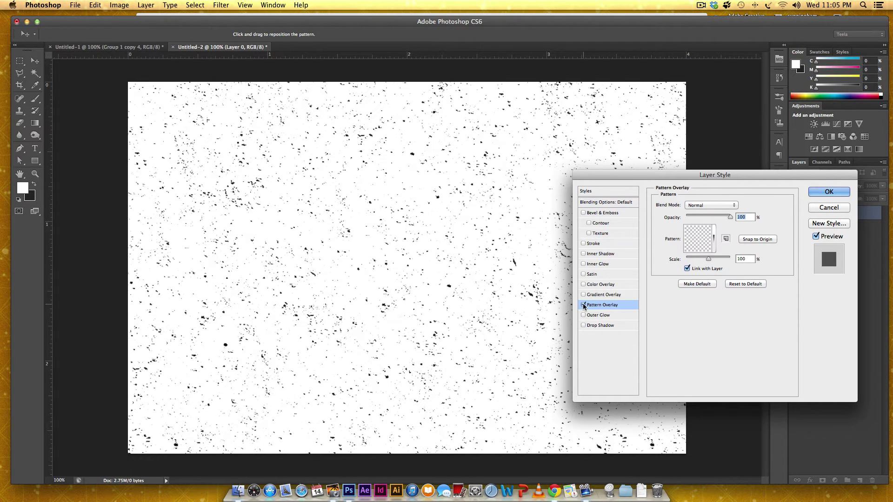
click(692, 249)
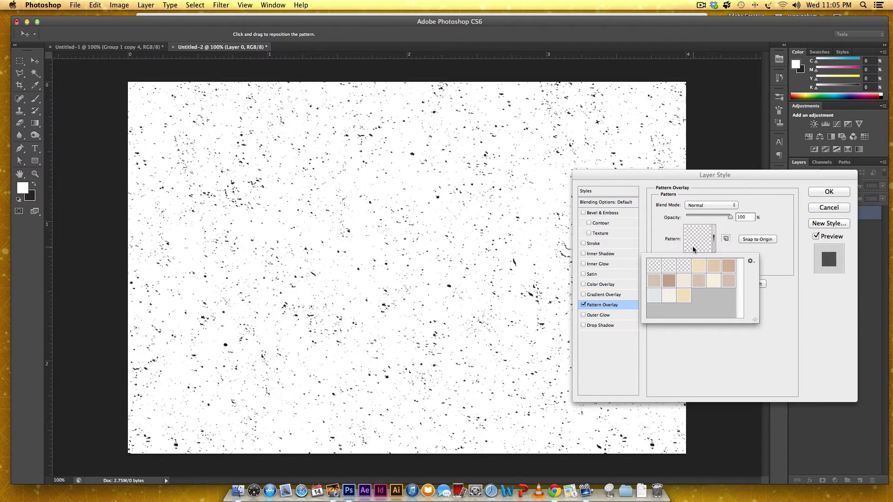
click(727, 269)
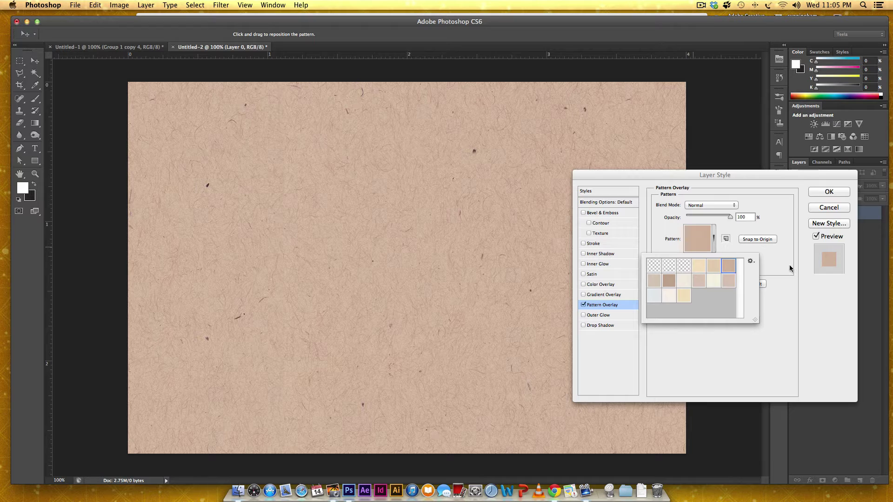
click(794, 260)
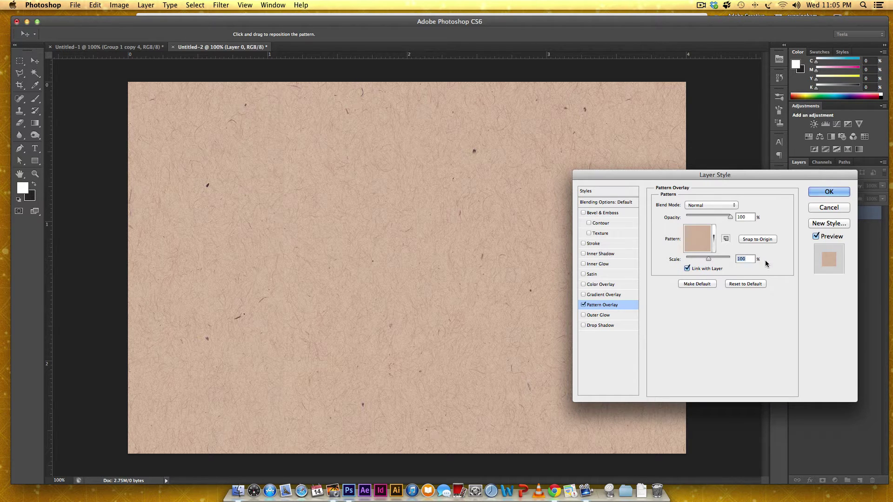
text(50)
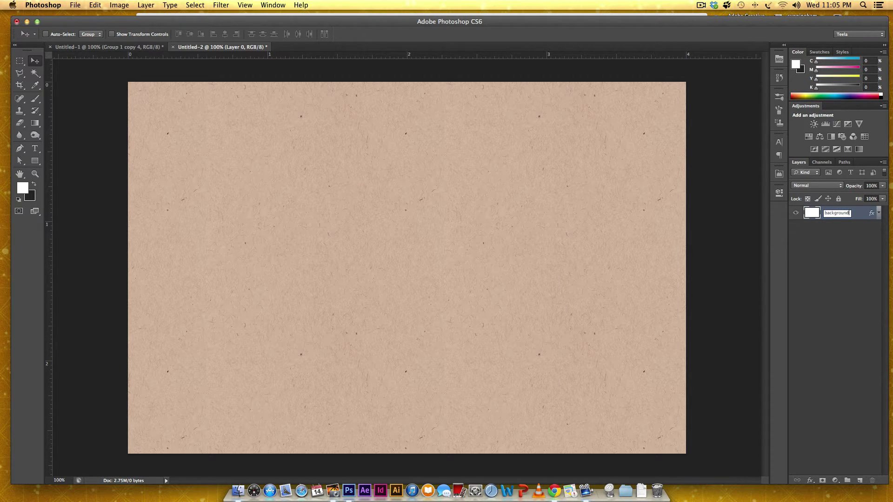
text(ckground)
key(Return)
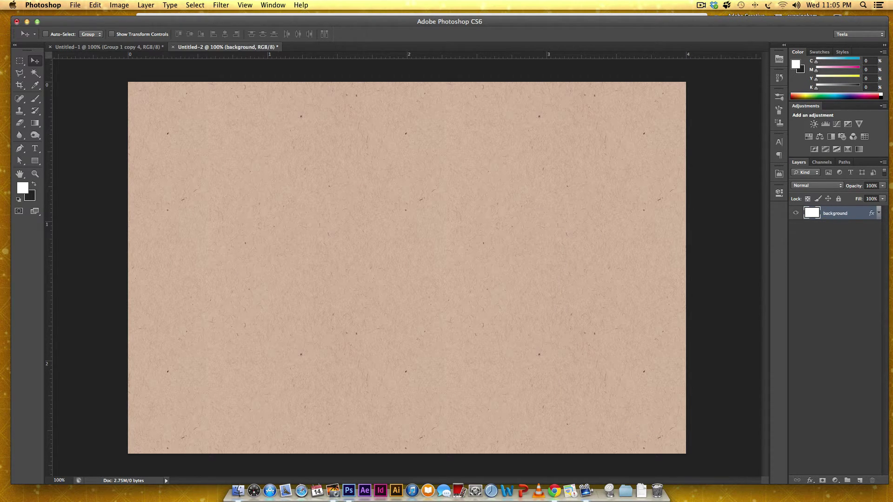
- Draw a white square in the paper's upper left and shift it slightly right
click(35, 160)
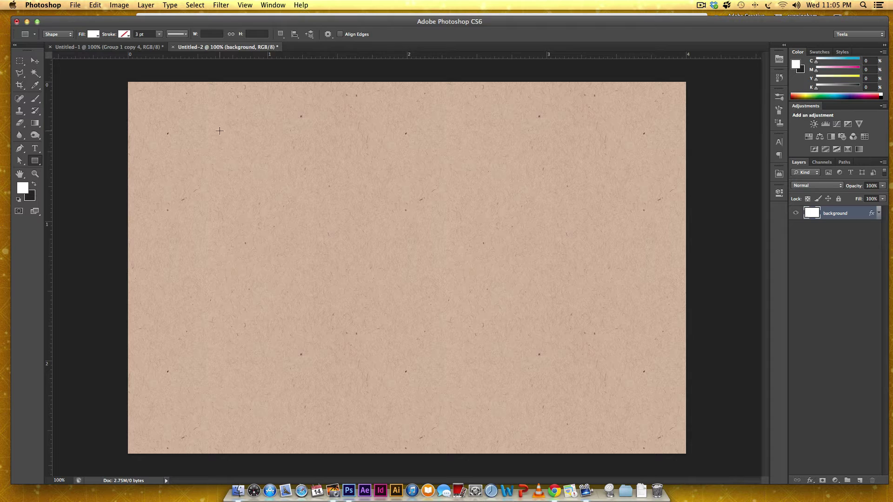
drag(185, 130, 372, 256)
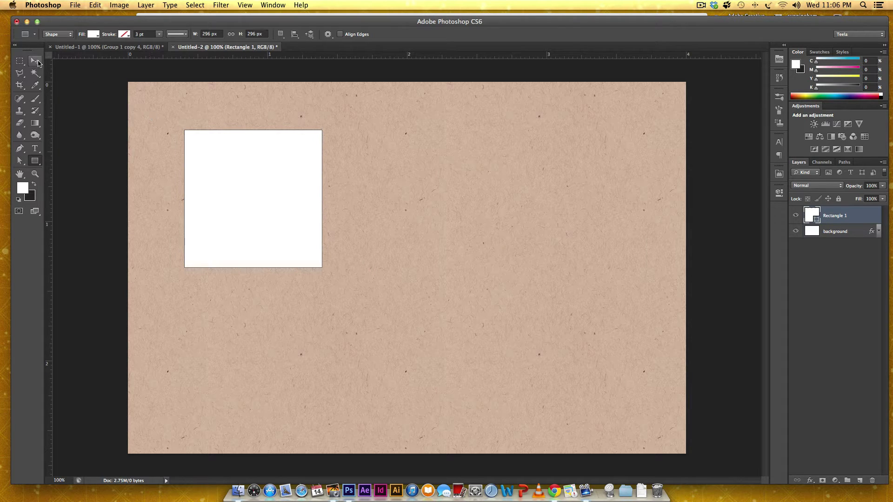
key(v)
drag(266, 171, 285, 172)
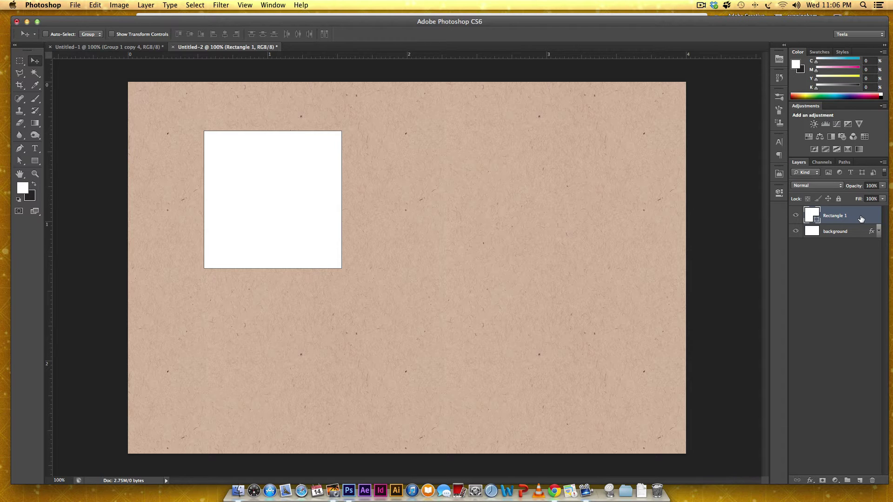
- Duplicate the square and shrink the copy to about 91% inside the original
drag(861, 219, 859, 213)
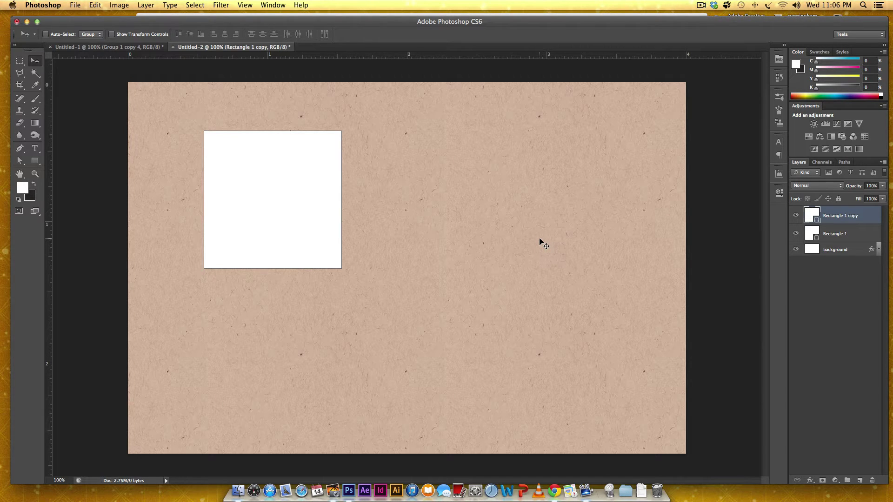
key(super+t)
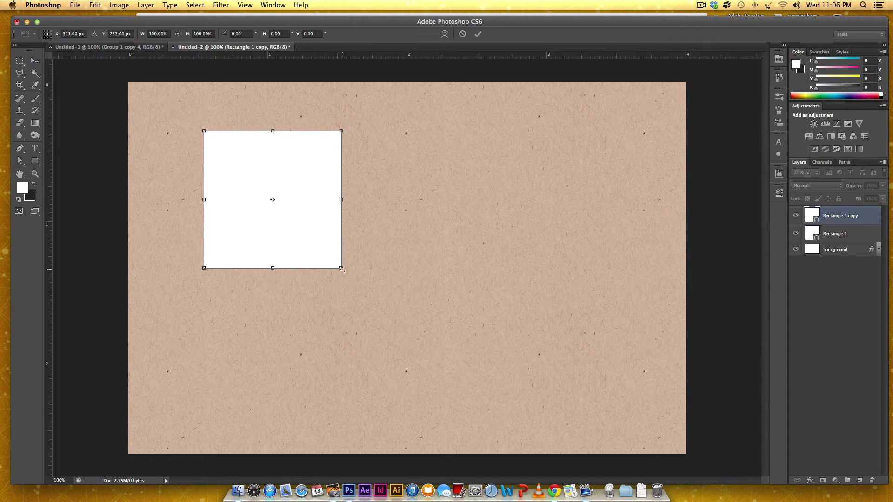
drag(341, 268, 336, 263)
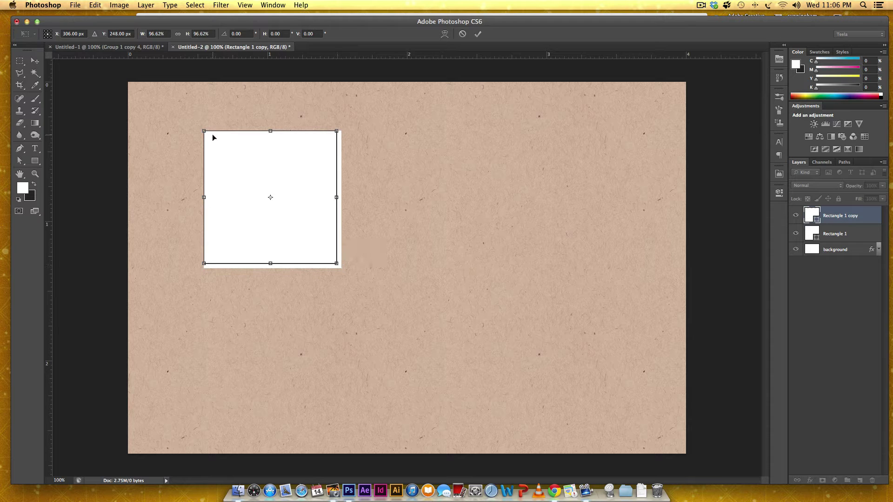
drag(204, 131, 208, 135)
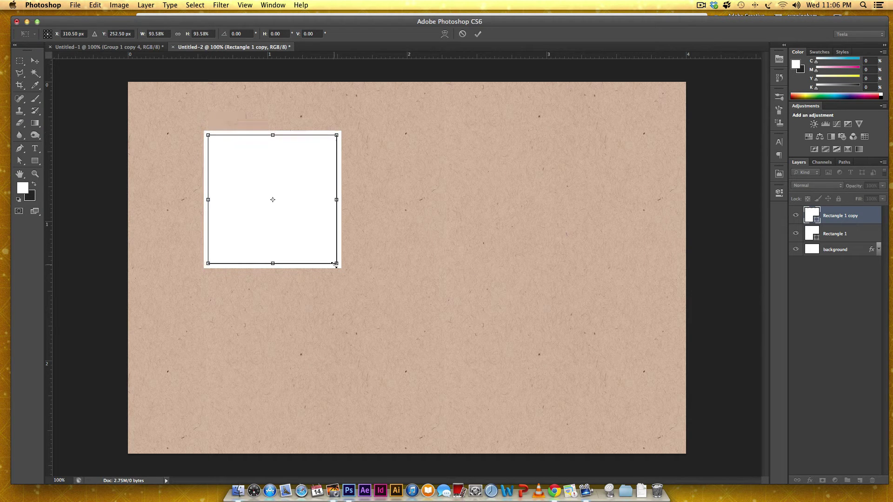
drag(336, 263, 334, 261)
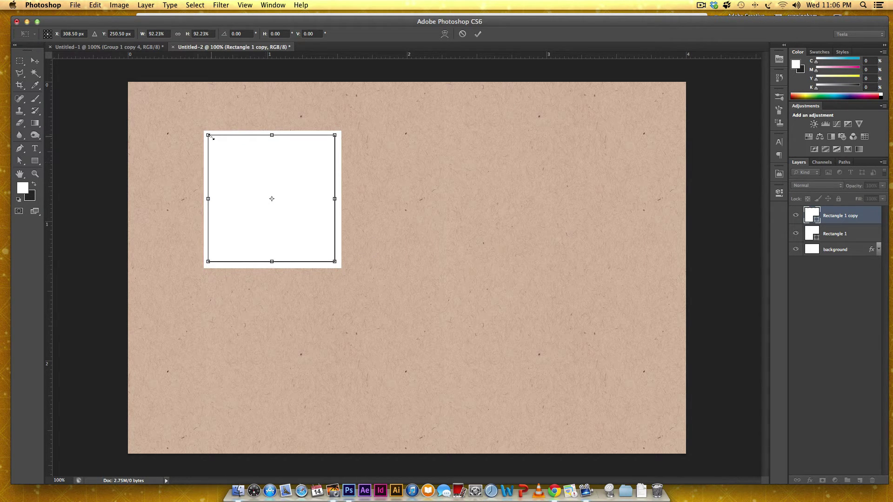
drag(208, 135, 211, 136)
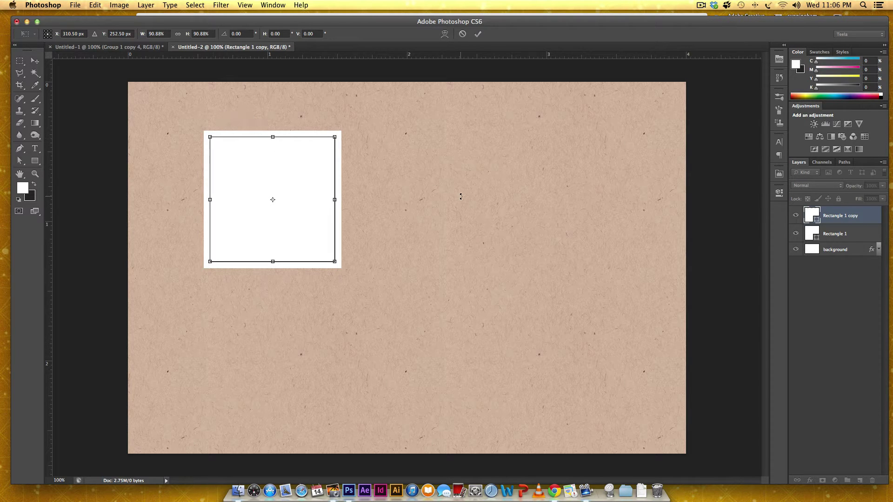
key(Return)
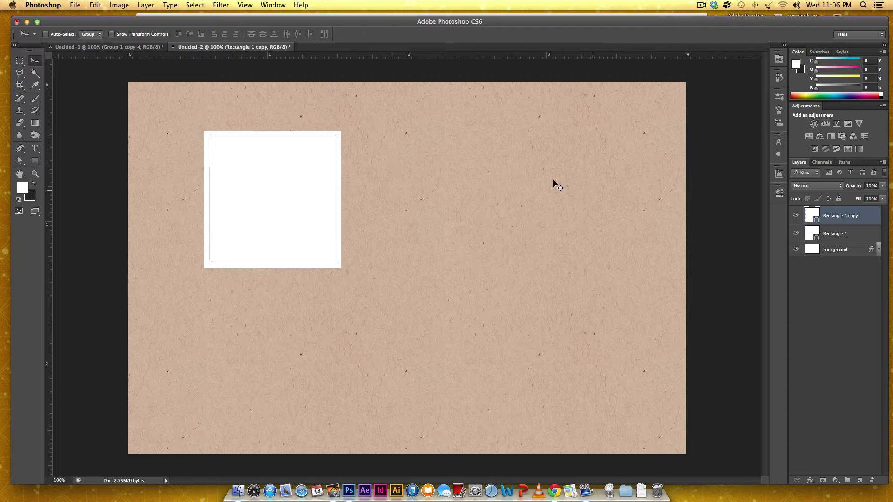
- Place nuna.jpg from the images folder into the document
click(75, 5)
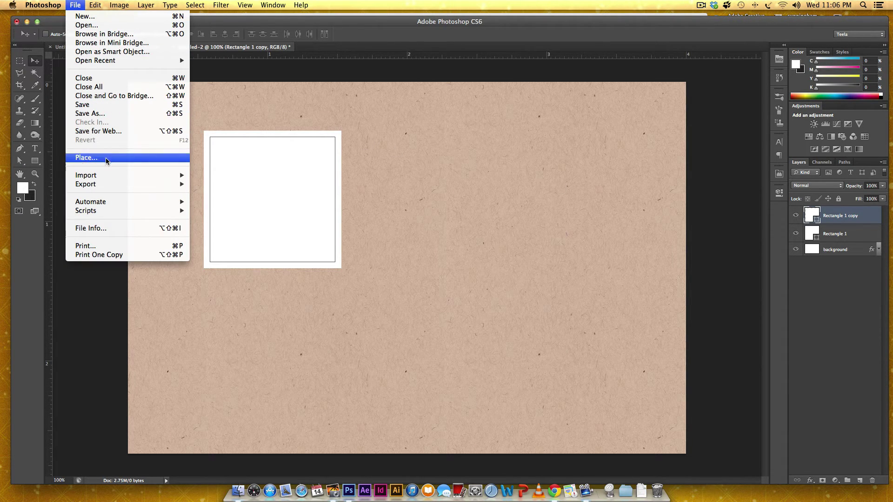
click(86, 158)
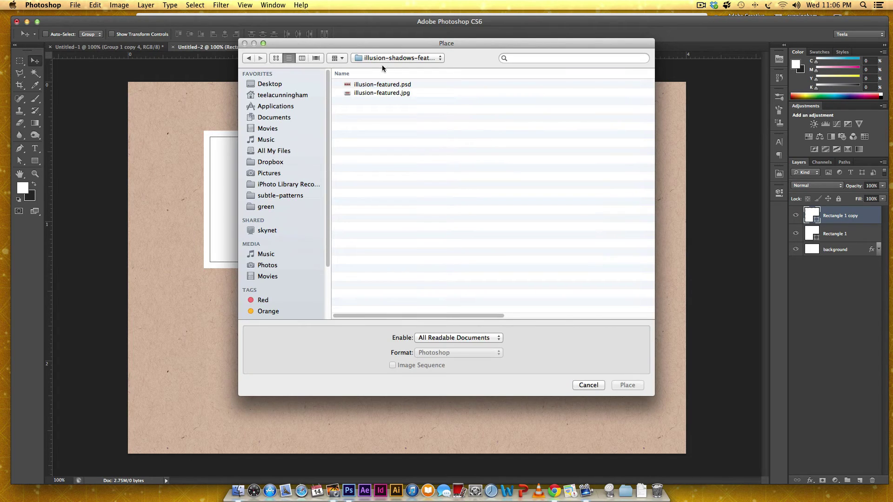
click(365, 57)
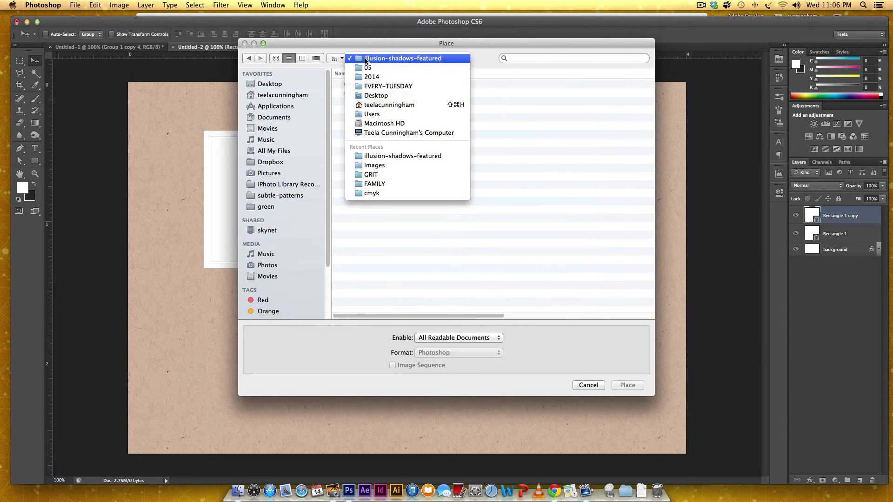
click(374, 165)
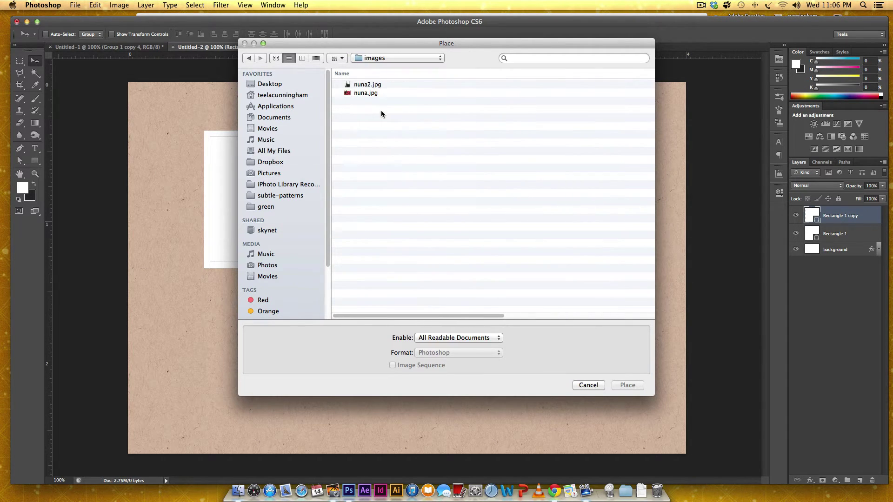
click(368, 93)
click(639, 384)
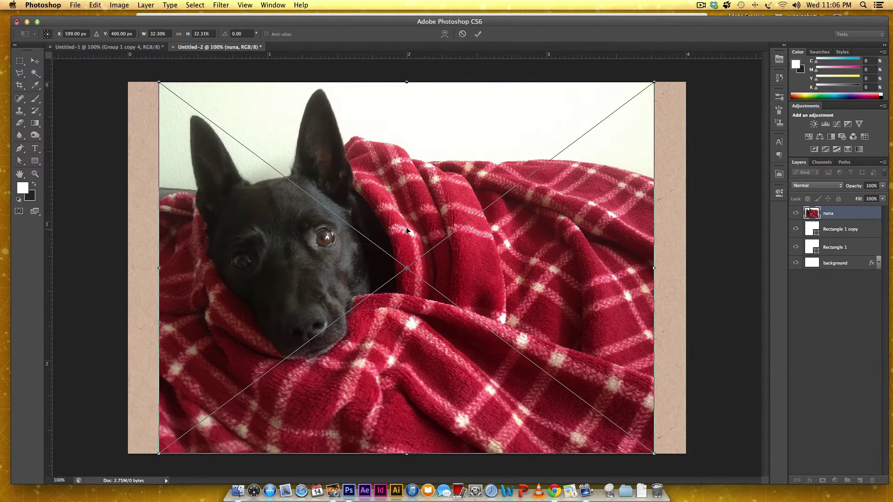
- Scale the nuna photo over the white square and clip it to the rectangle below
drag(652, 83, 392, 156)
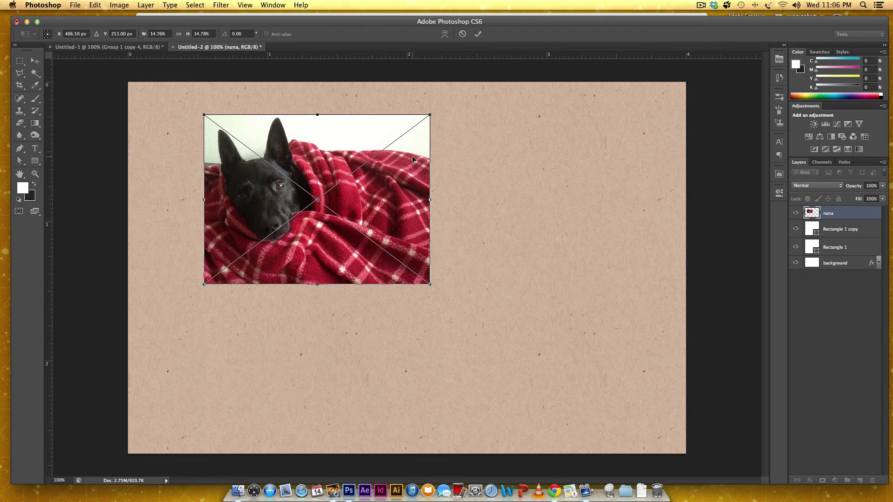
drag(427, 113, 391, 139)
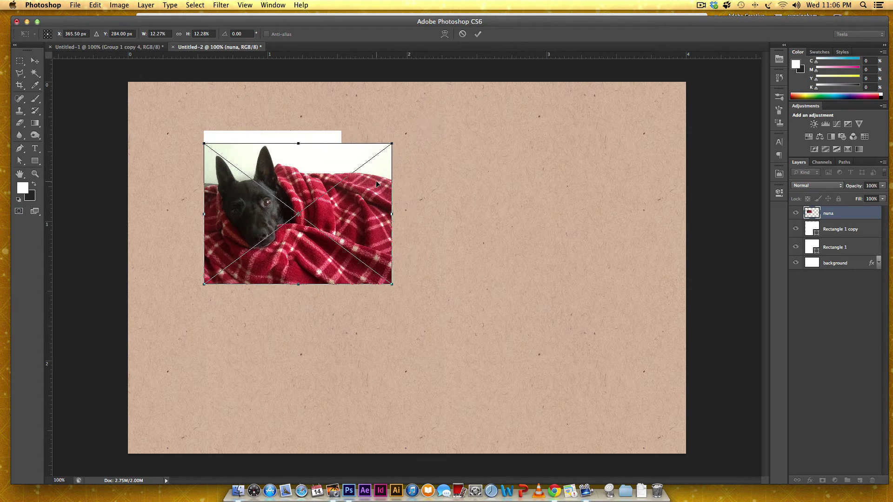
drag(378, 184, 377, 172)
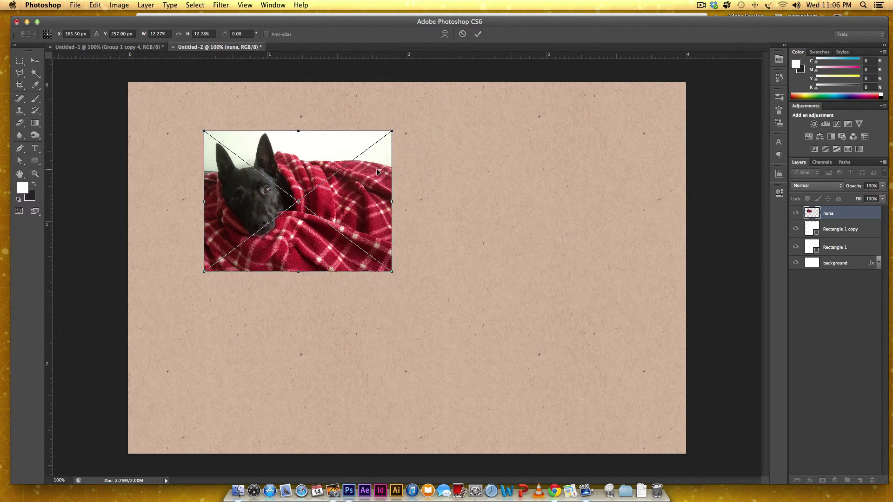
key(Return)
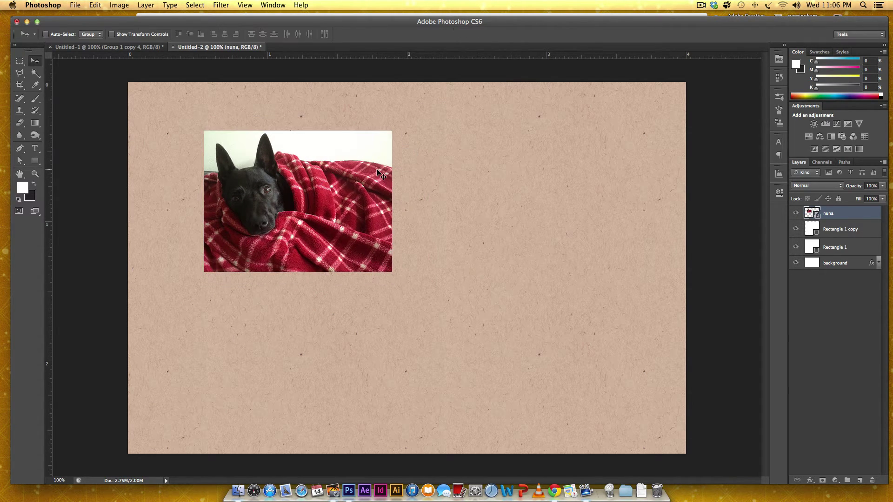
right_click(844, 216)
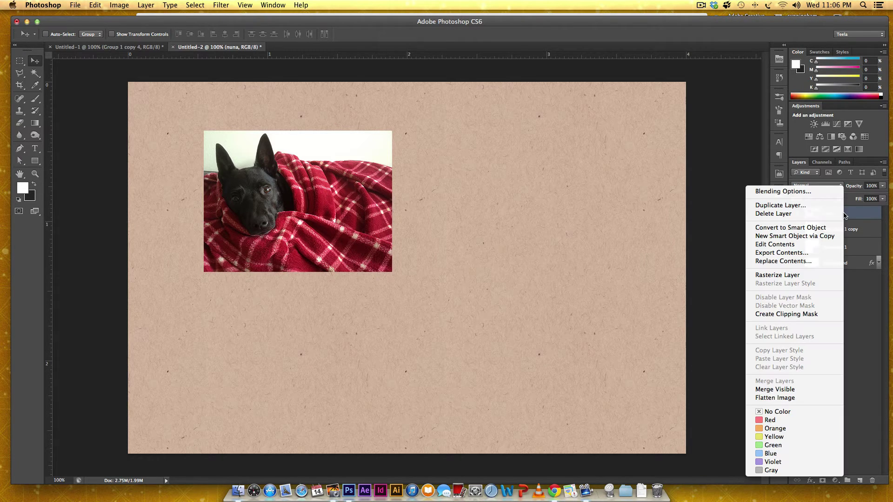
click(806, 313)
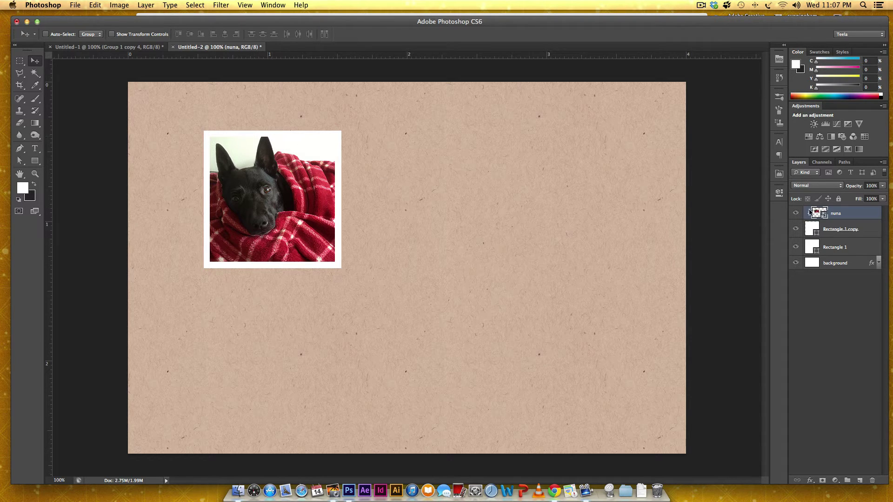
- Add an Inner Shadow to Rectangle 1 copy: opacity 25%, distance 1 px, size 5 px
double_click(863, 234)
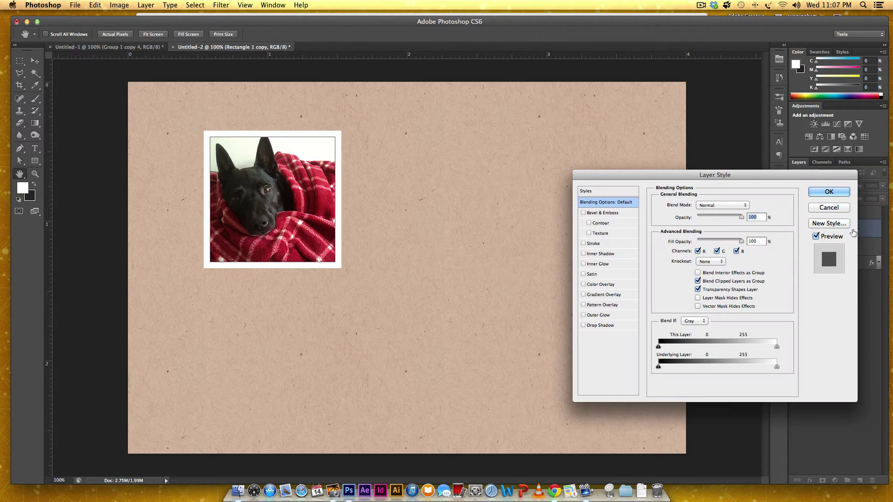
drag(810, 175, 739, 172)
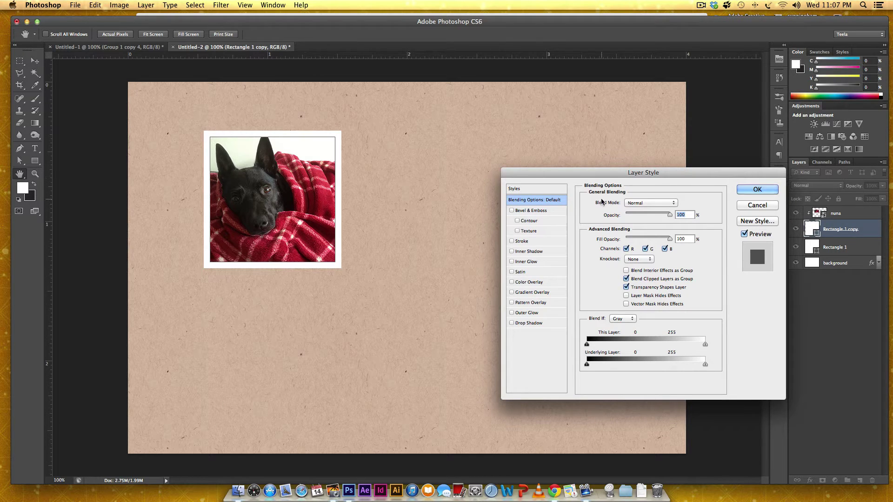
click(511, 251)
click(523, 251)
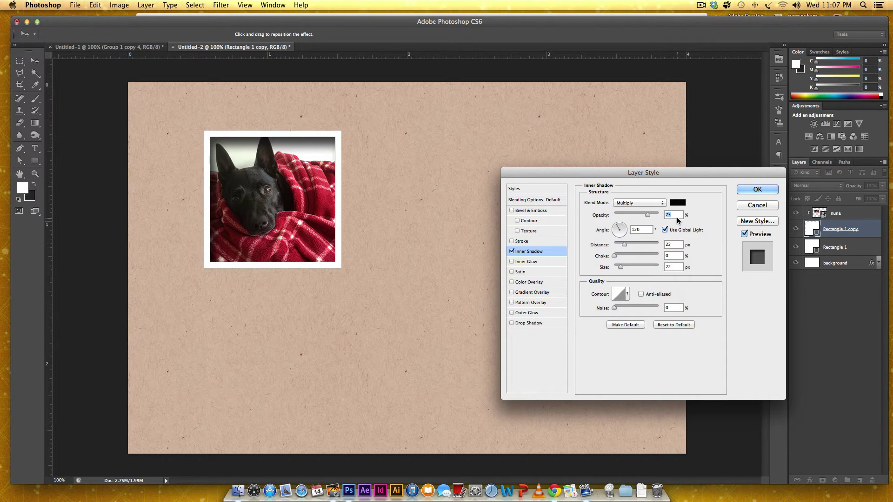
text(25)
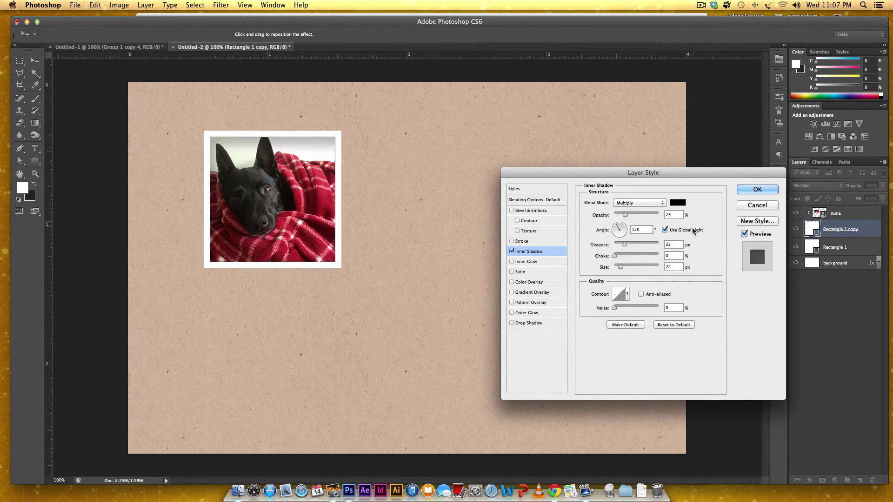
double_click(682, 244)
text(1)
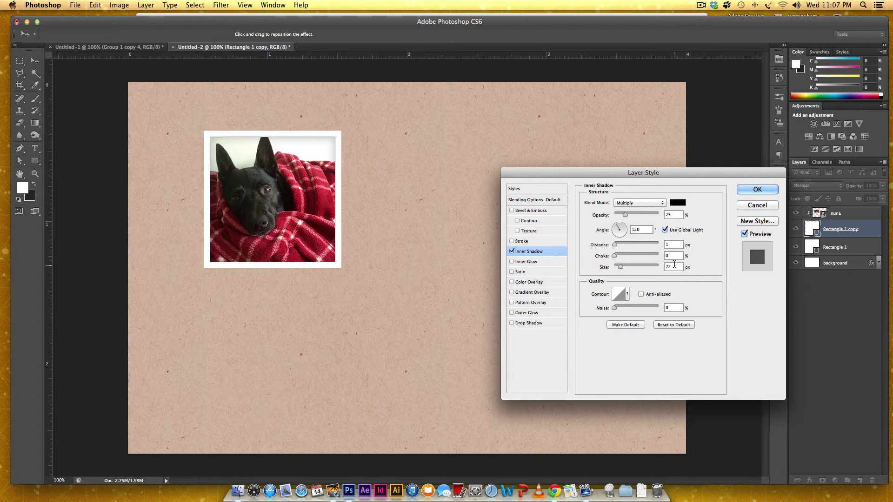
double_click(672, 267)
text(5)
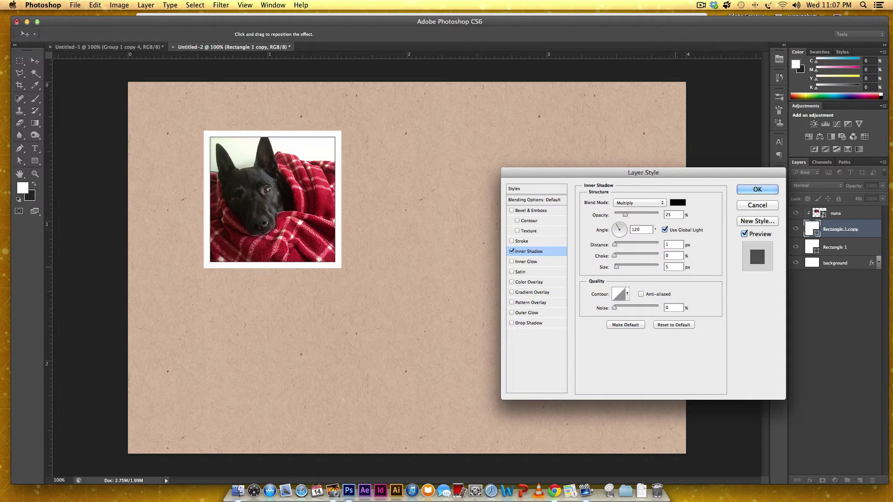
click(753, 190)
click(845, 215)
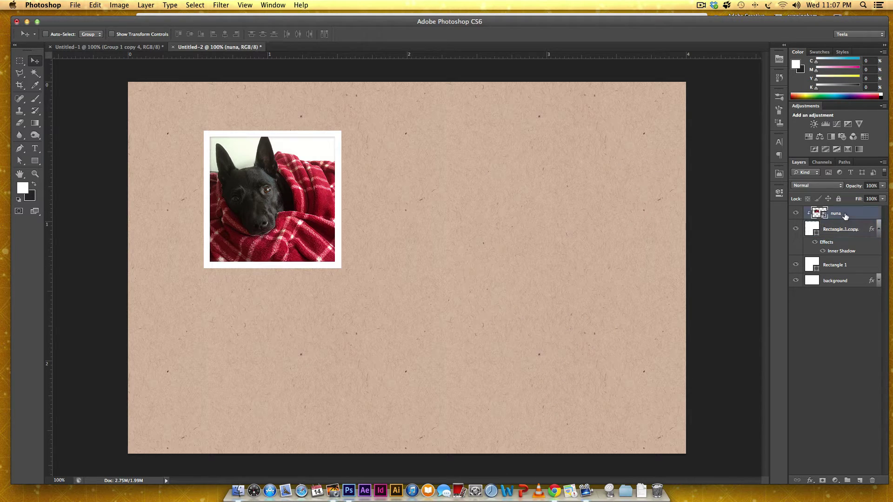
- Group nuna, Rectangle 1 copy and Rectangle 1 with Cmd+G and name the group '1'
click(879, 228)
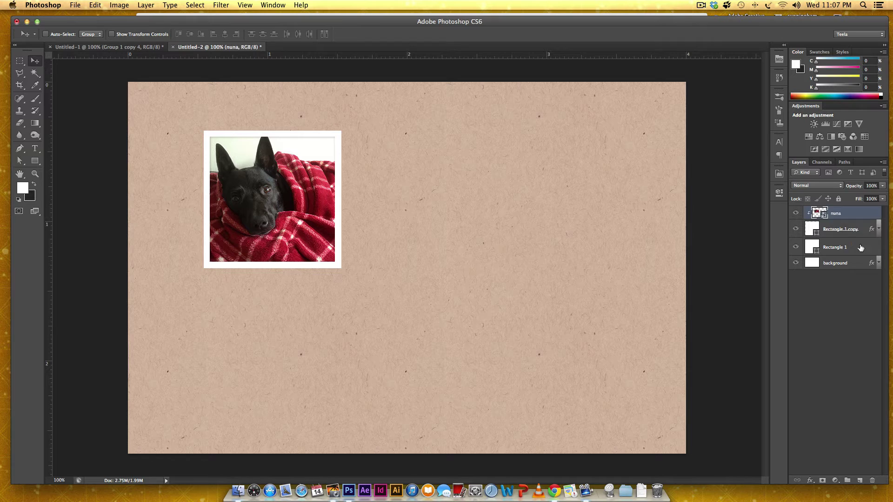
shift+click(840, 253)
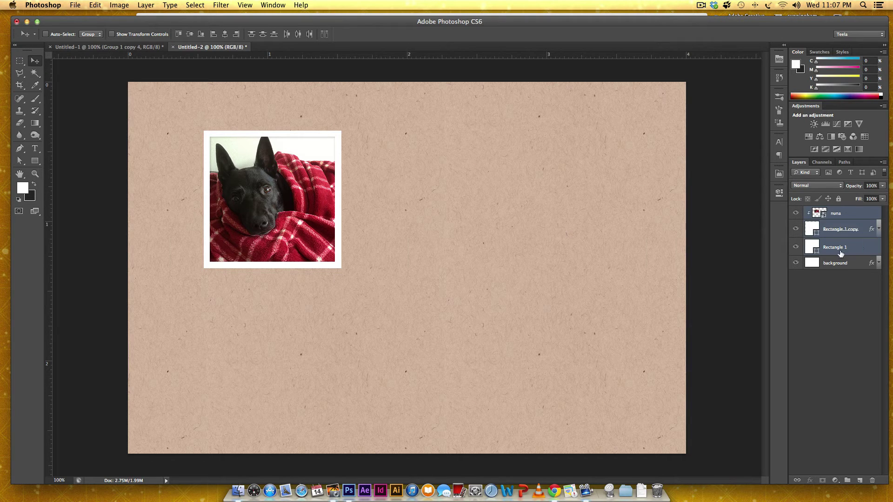
click(850, 218)
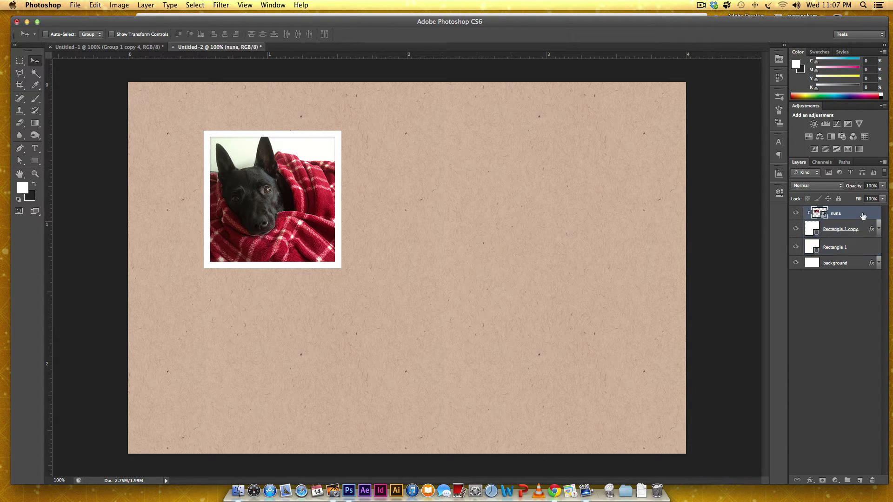
shift+click(854, 250)
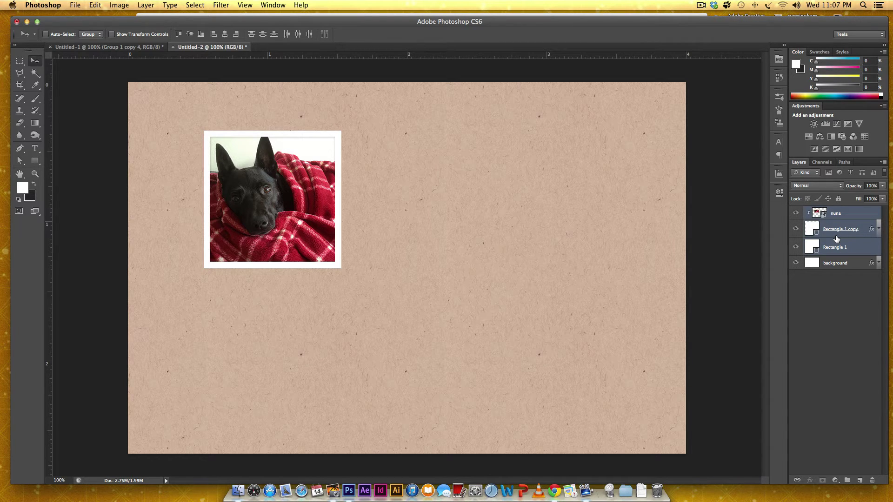
key(super+g)
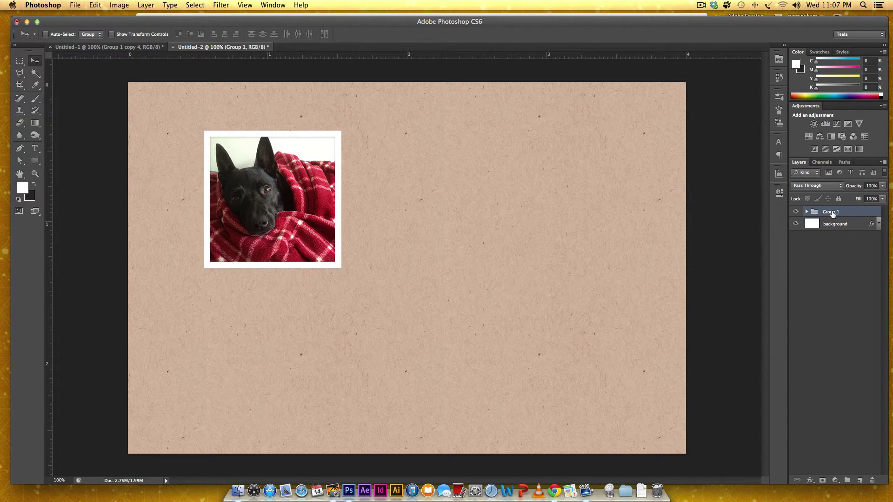
double_click(830, 212)
text(1)
key(Return)
click(839, 223)
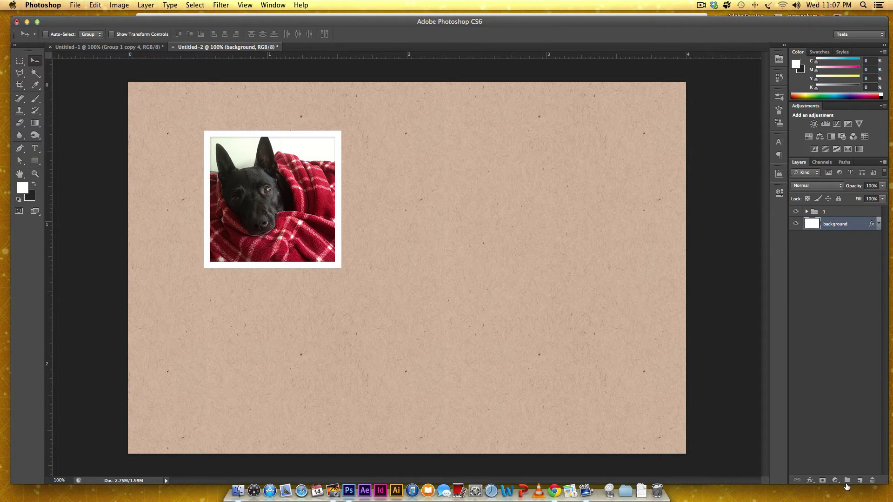
- On a new Layer 1, fill a rectangle along the frame's bottom edge with black
click(860, 481)
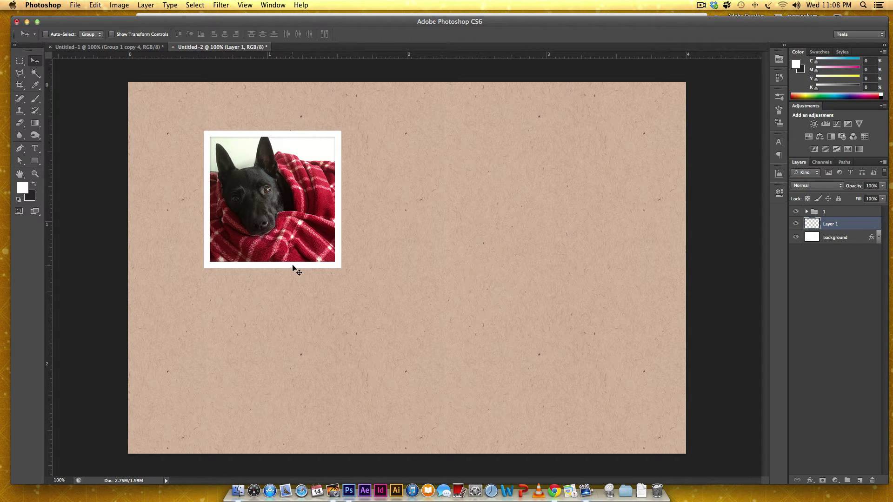
key(m)
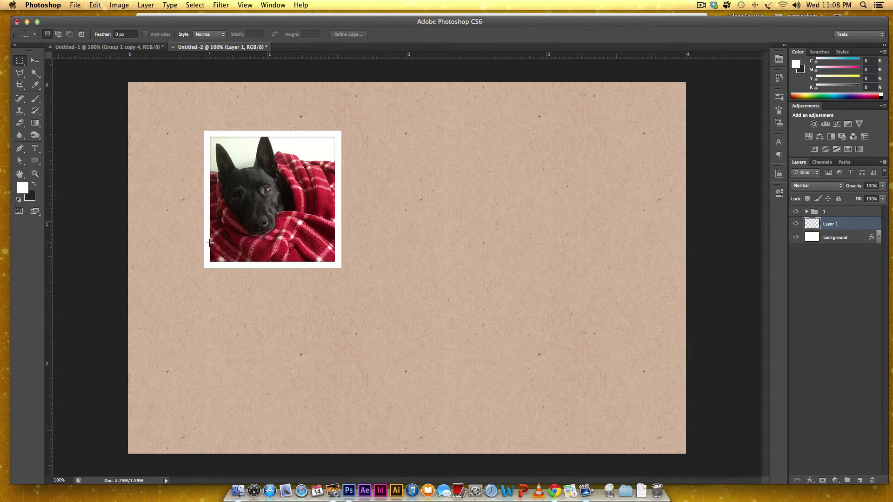
drag(209, 243, 335, 277)
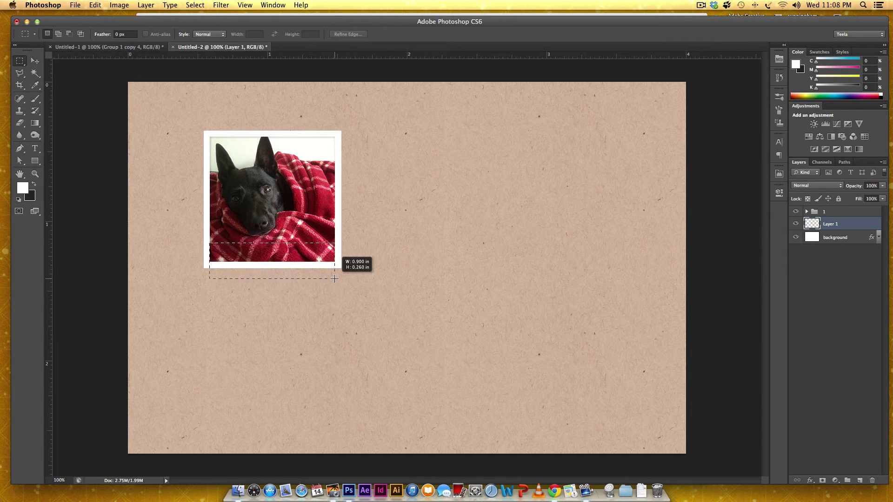
drag(334, 278, 334, 278)
drag(335, 278, 334, 278)
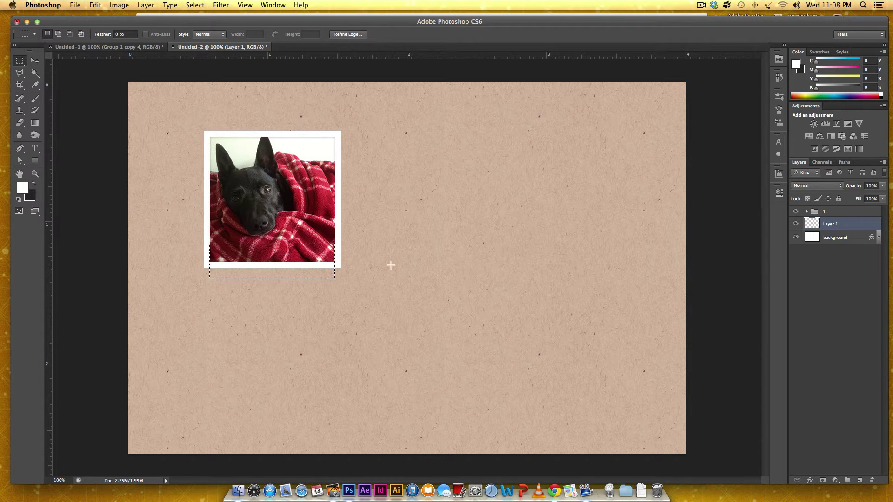
key(super+BackSpace)
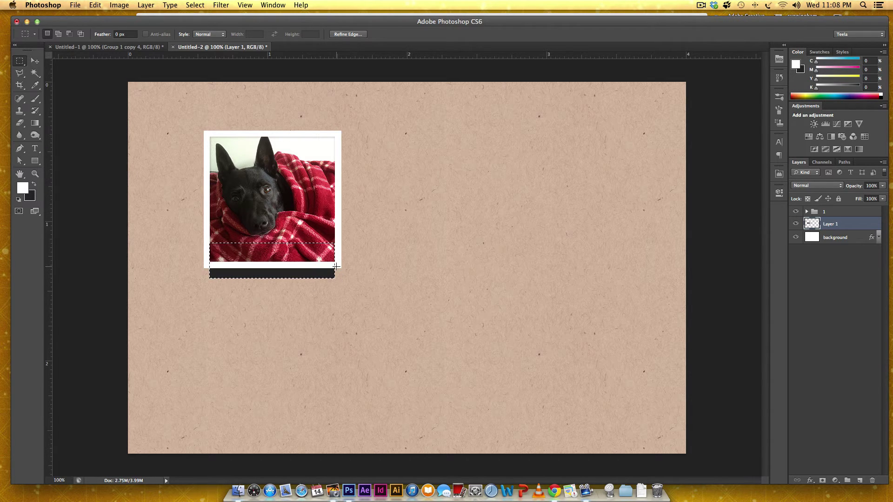
key(super+d)
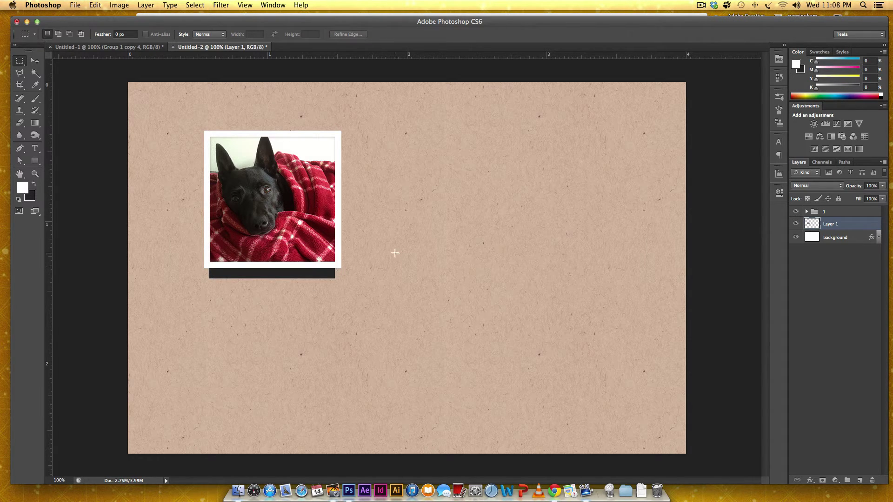
- Warp the black bar's bottom edge into a downward curve and nudge it up under the frame
key(super+t)
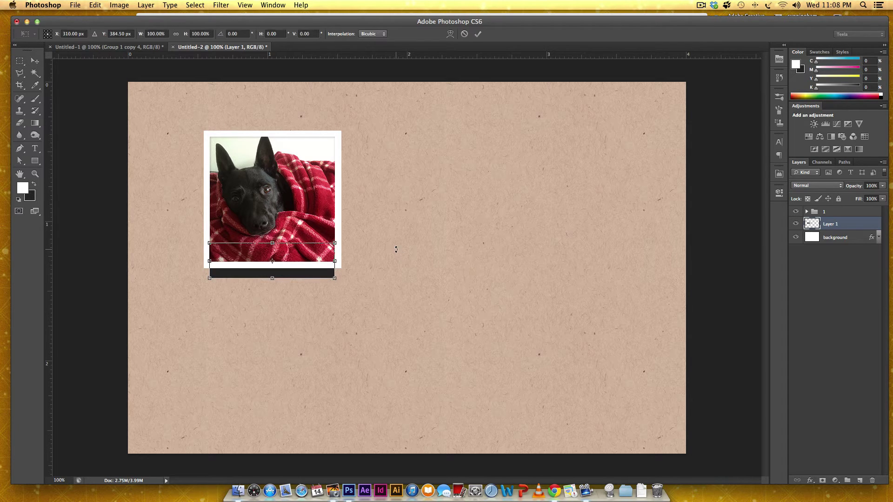
right_click(289, 268)
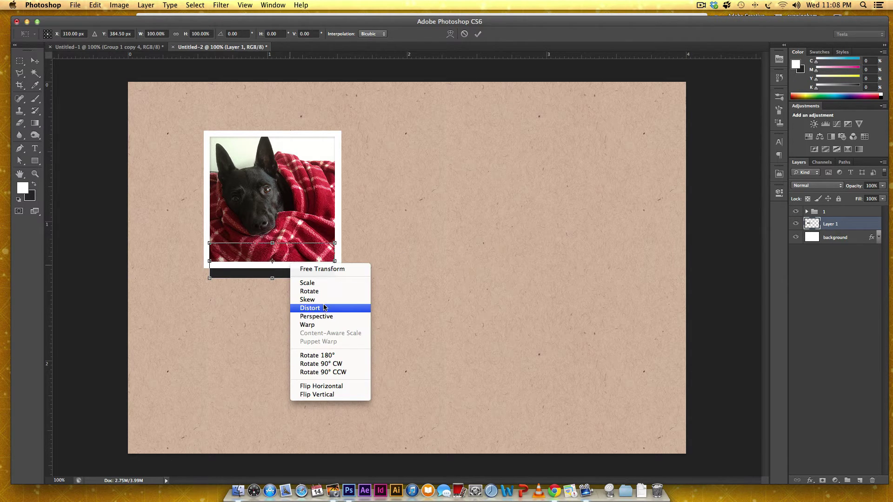
click(320, 328)
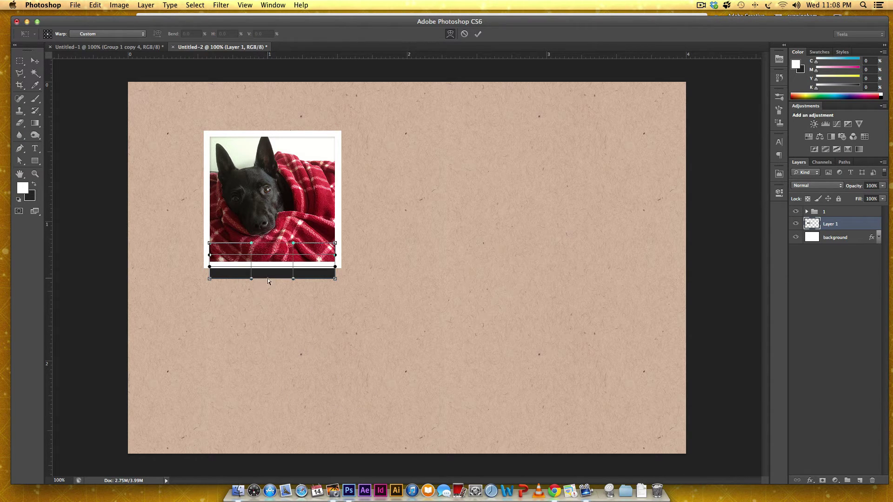
mouse_move(267, 278)
mouse_down()
mouse_move(267, 289)
mouse_move(285, 288)
mouse_move(274, 287)
mouse_up()
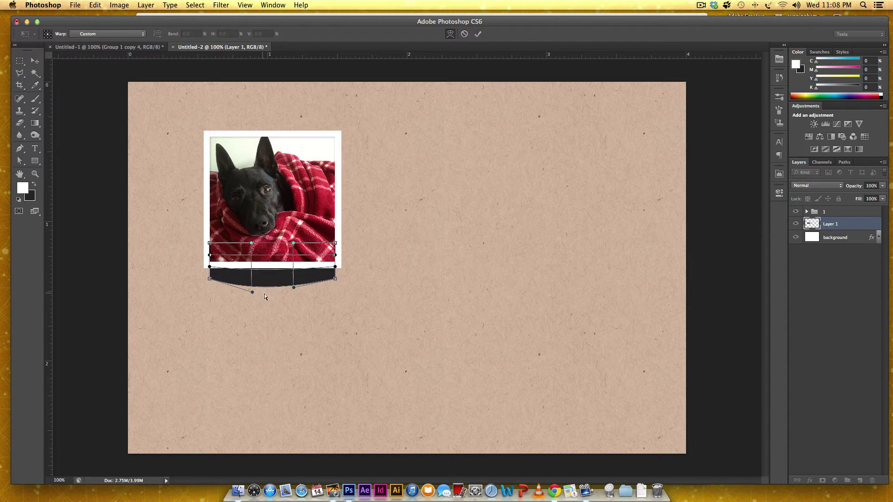
click(35, 60)
click(523, 167)
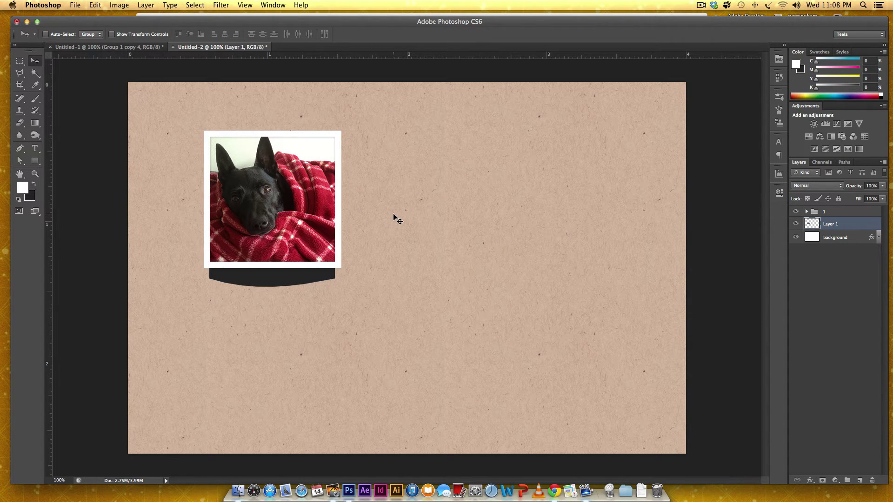
key(Up)
key(Up)
key(Up)
key(Up)
key(Up)
key(Up)
key(Up)
key(Up)
key(Up)
key(Up)
key(Up)
key(Up)
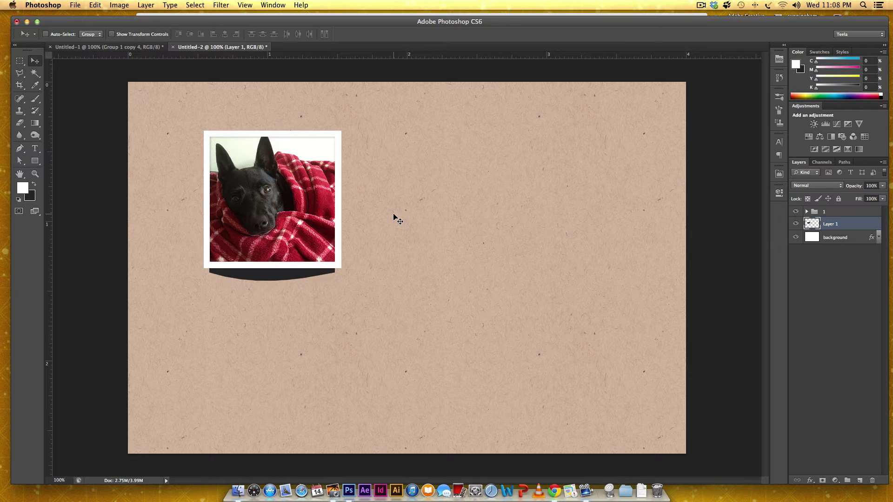
key(Up)
key(Up)
key(Up)
key(Up)
key(Up)
key(Up)
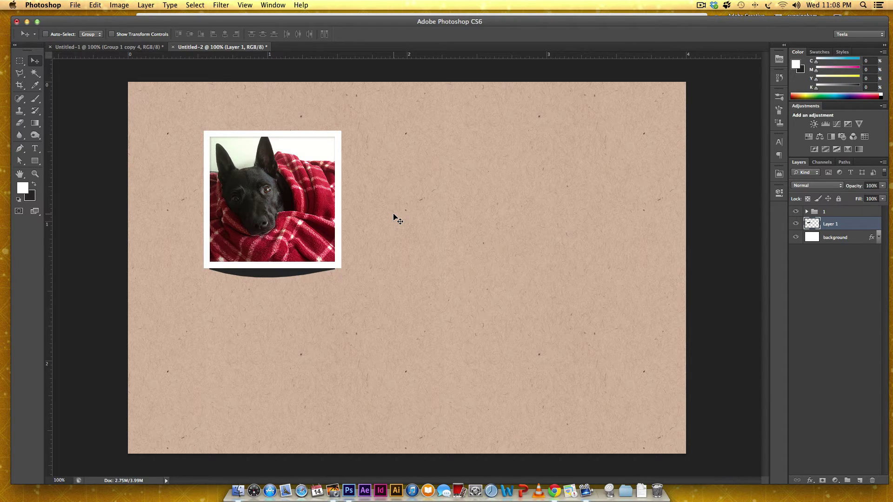
- Apply a Gaussian Blur with a 4.6-pixel radius to the curved shadow on Layer 1
click(220, 5)
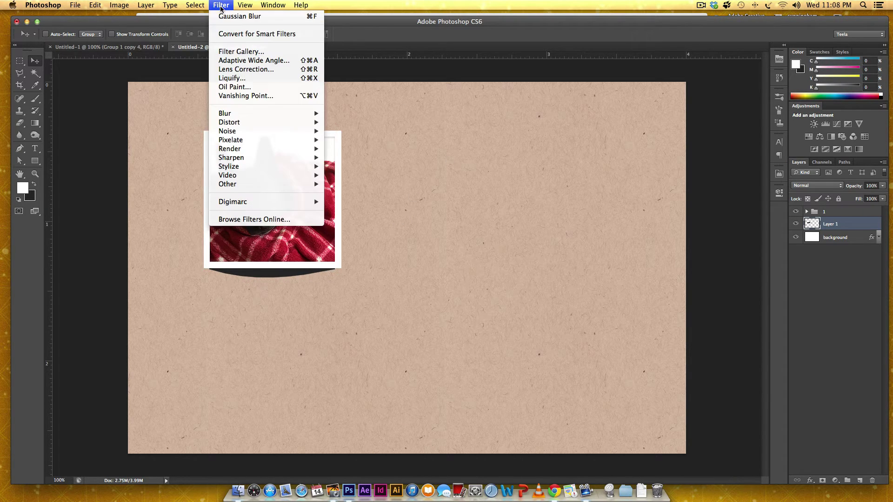
mouse_move(269, 113)
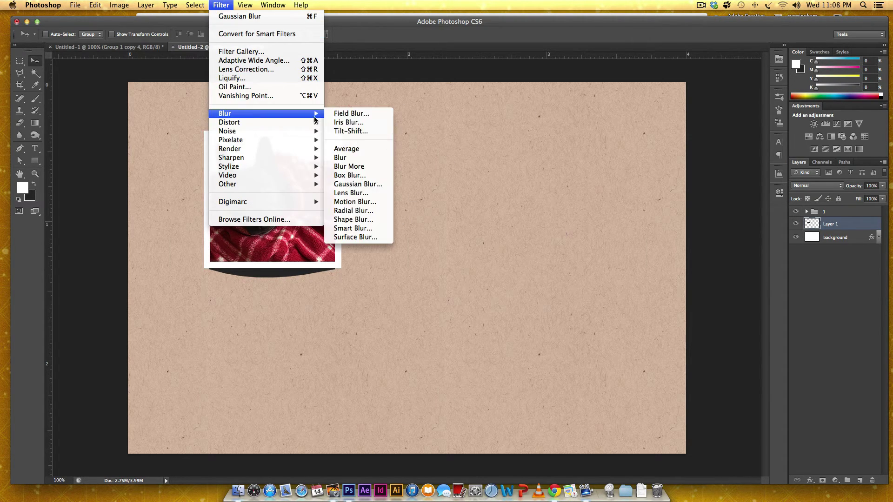
click(375, 184)
drag(670, 230, 549, 197)
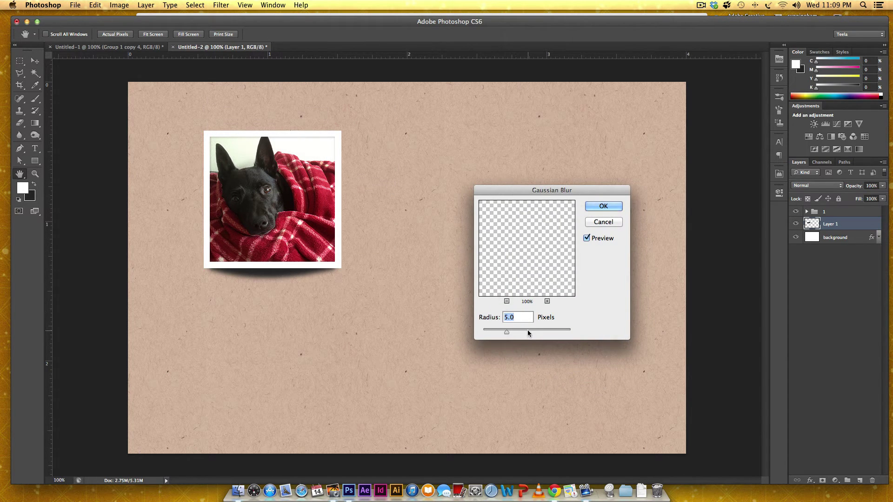
mouse_move(506, 331)
mouse_down()
mouse_move(497, 331)
mouse_move(506, 333)
mouse_up()
click(600, 205)
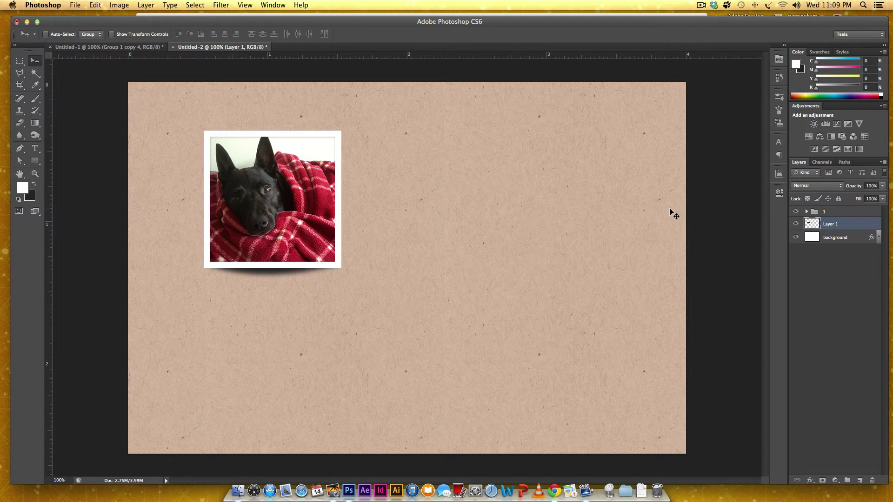
- Set Layer 1's opacity to 60%, checking it zoomed out and then back at 100%
click(871, 185)
text(60)
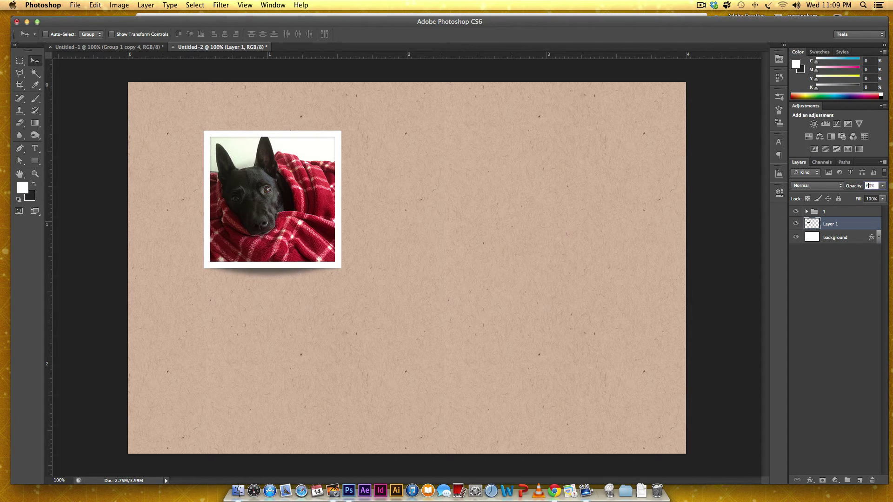
key(super+minus)
key(super+minus)
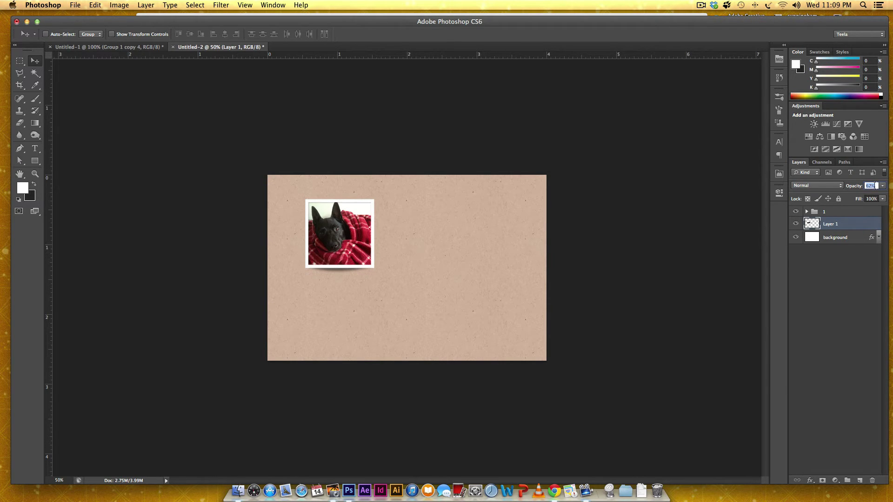
key(Return)
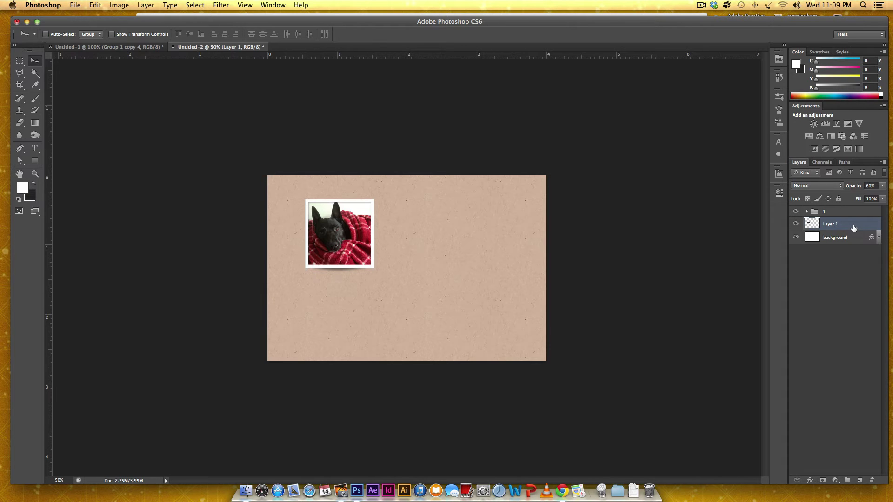
key(super+1)
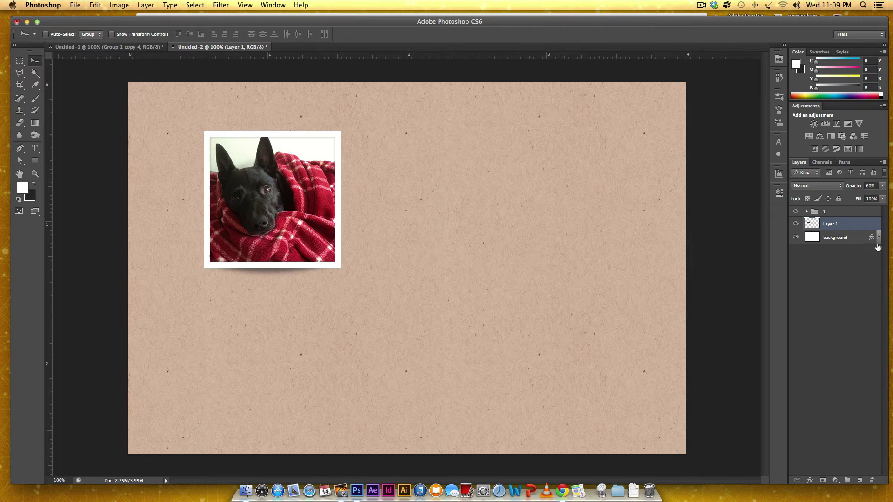
- Rename Layer 1 to 'shadow 1' and Alt-drag a copy of group 1 to the right
double_click(829, 224)
text(shadow 1)
key(Return)
click(845, 213)
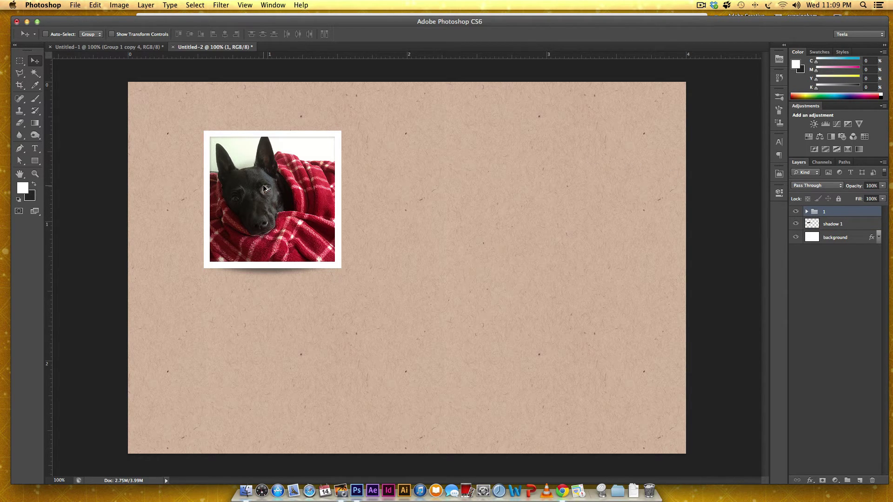
drag(271, 187, 425, 186)
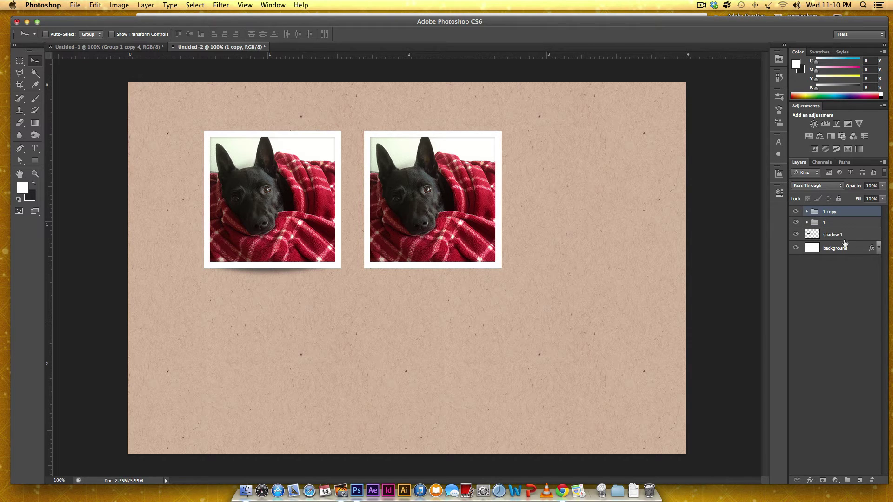
- Add a new layer above group 1 and fill a dark strip across the second photo's bottom
click(845, 223)
click(860, 479)
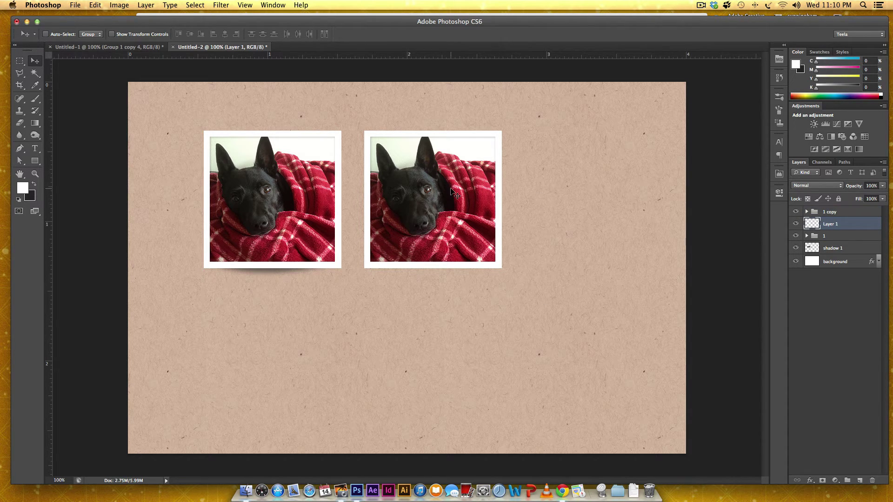
key(m)
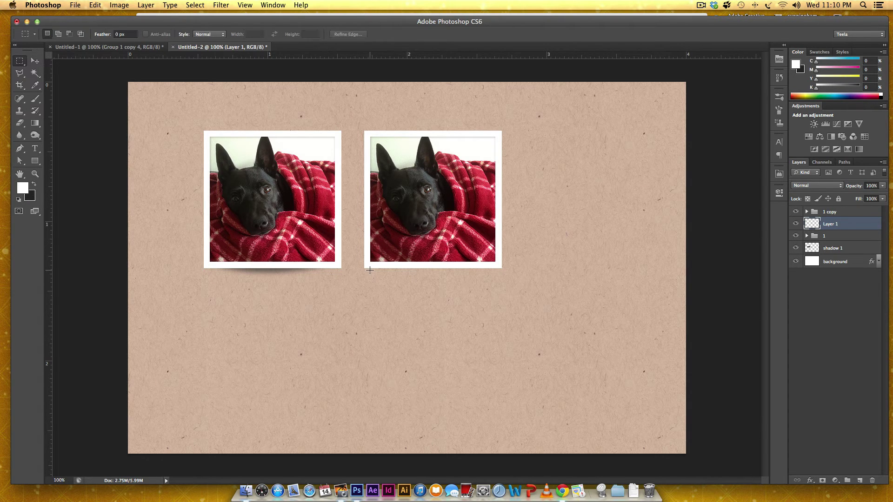
drag(369, 242, 495, 278)
key(super+BackSpace)
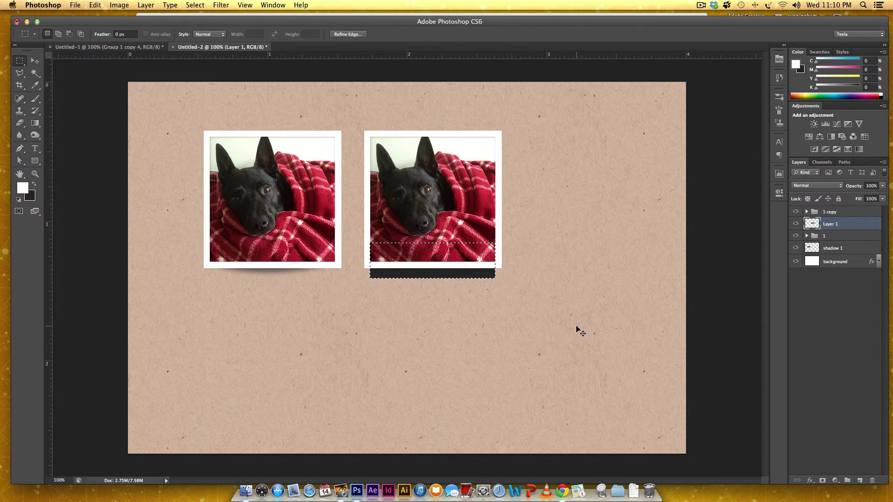
key(super+d)
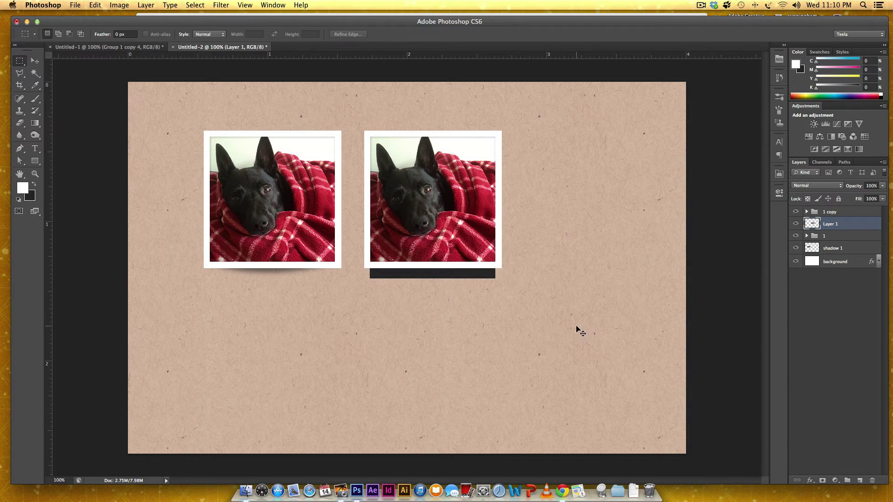
- Warp the dark strip so its bottom edge curves upward into a shadow shape
key(super+t)
right_click(475, 272)
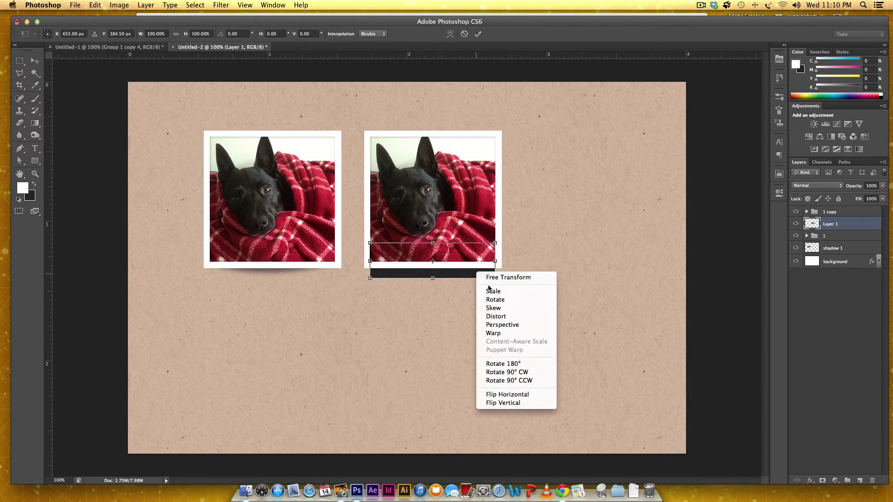
click(494, 333)
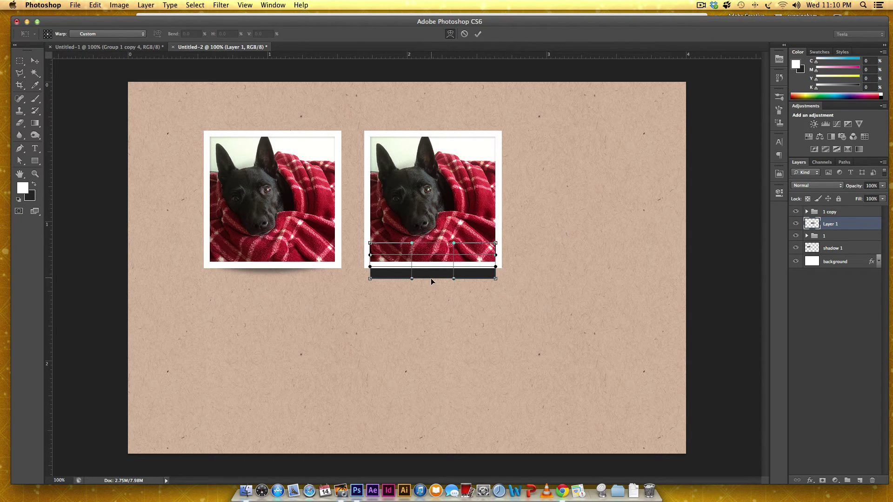
mouse_move(431, 278)
mouse_down()
mouse_move(431, 290)
mouse_move(431, 270)
mouse_up()
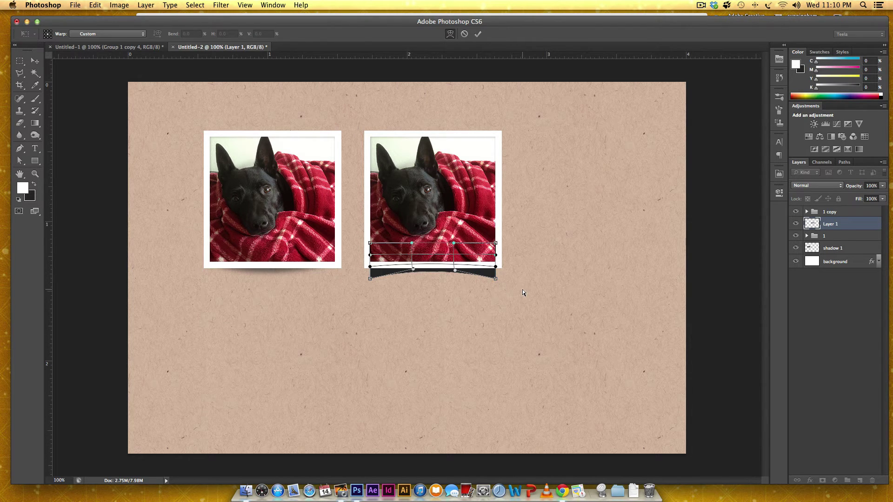
key(Return)
key(v)
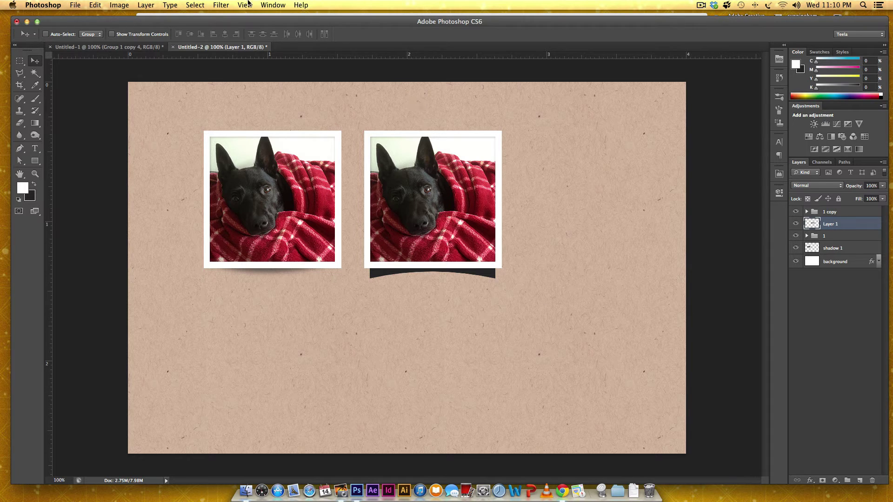
- Apply a Gaussian Blur to the curved shadow strip
click(221, 5)
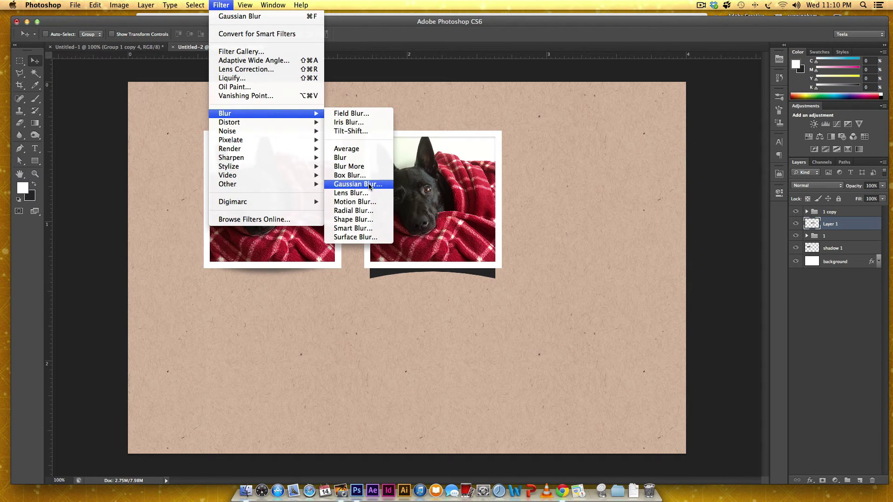
click(367, 185)
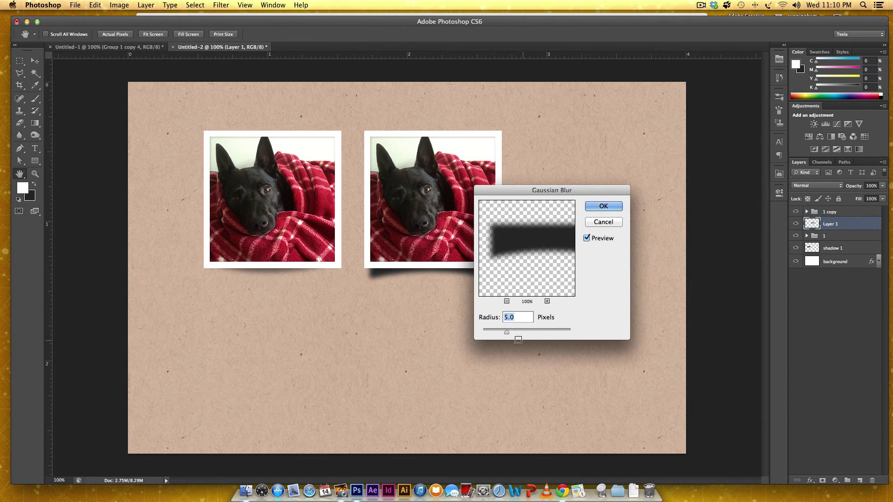
click(606, 207)
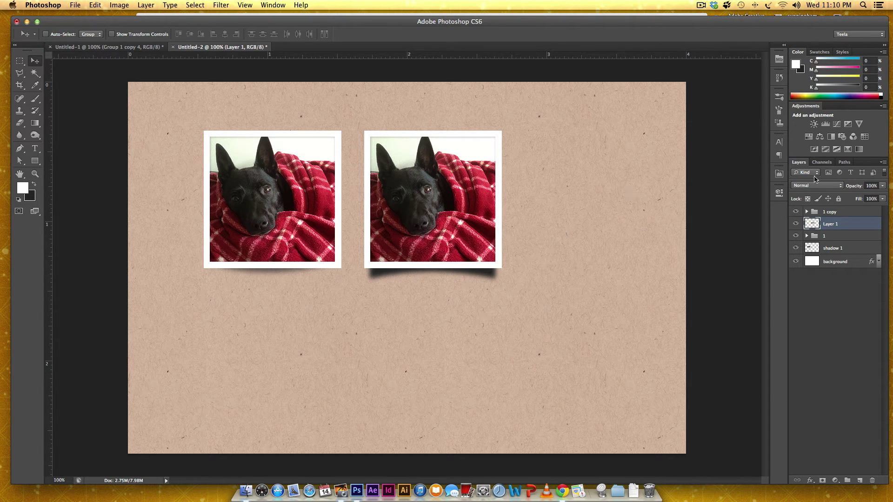
- Lower the shadow layer's opacity to 60%
click(876, 186)
text(60)
key(Return)
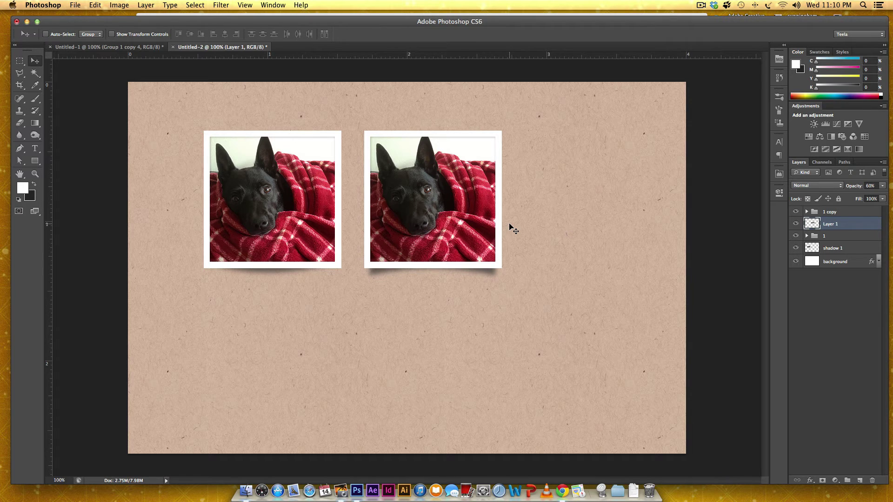
key(super+minus)
key(super+minus)
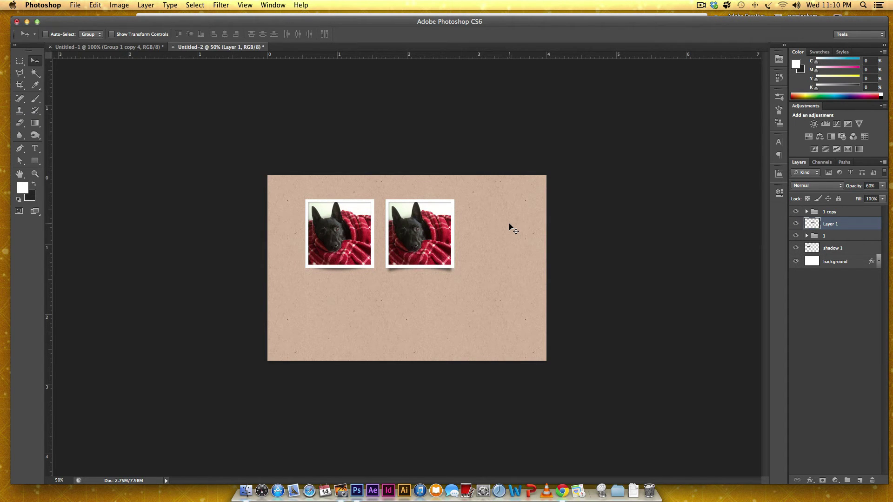
key(super+plus)
key(super+plus)
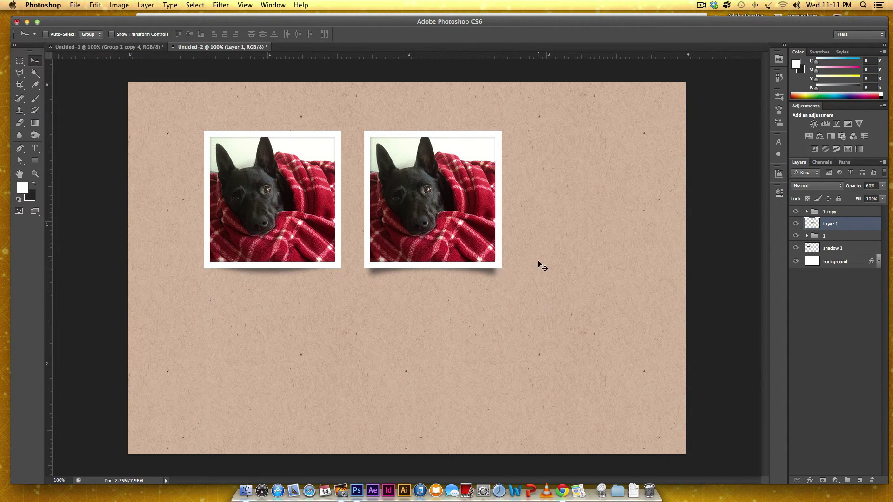
- Squash the second photo's blurred shadow from the top to about 78% height
key(super+t)
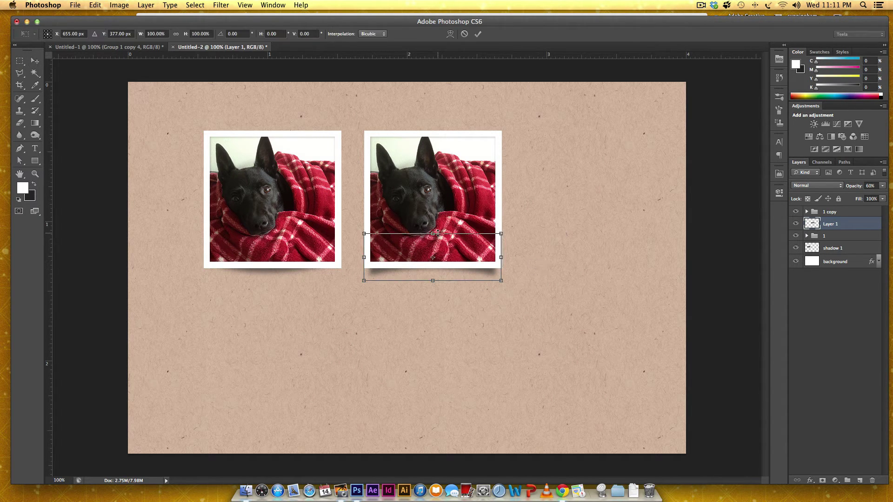
drag(434, 234, 435, 246)
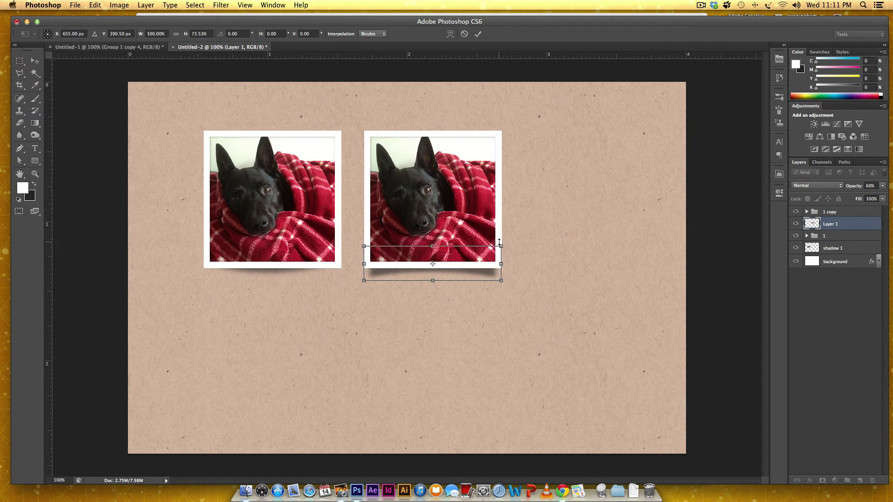
key(Return)
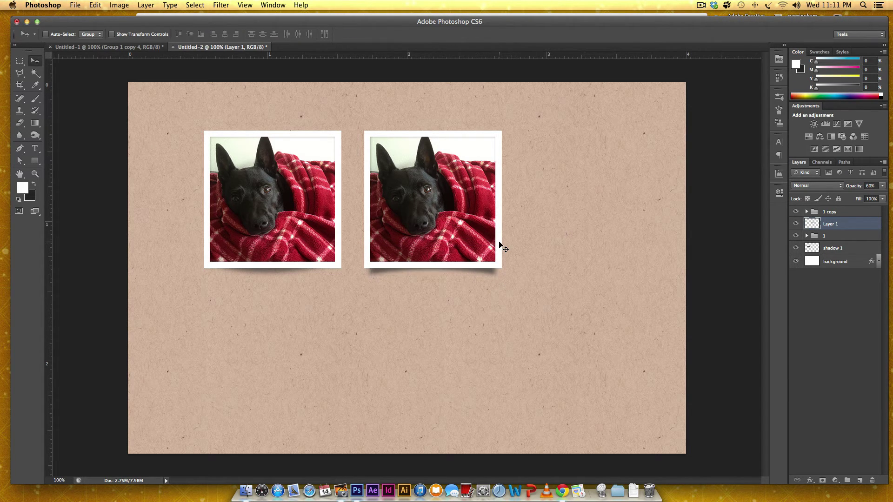
key(super+minus)
key(super+minus)
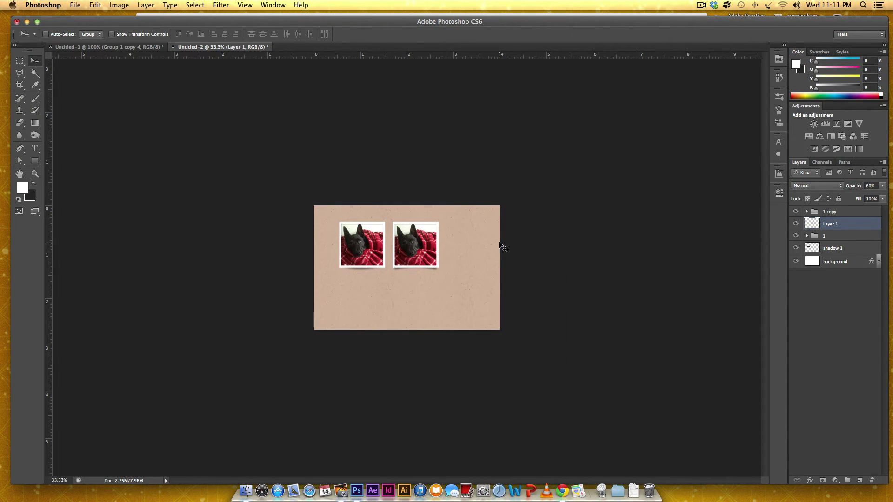
key(super+plus)
key(super+plus)
key(super+plus)
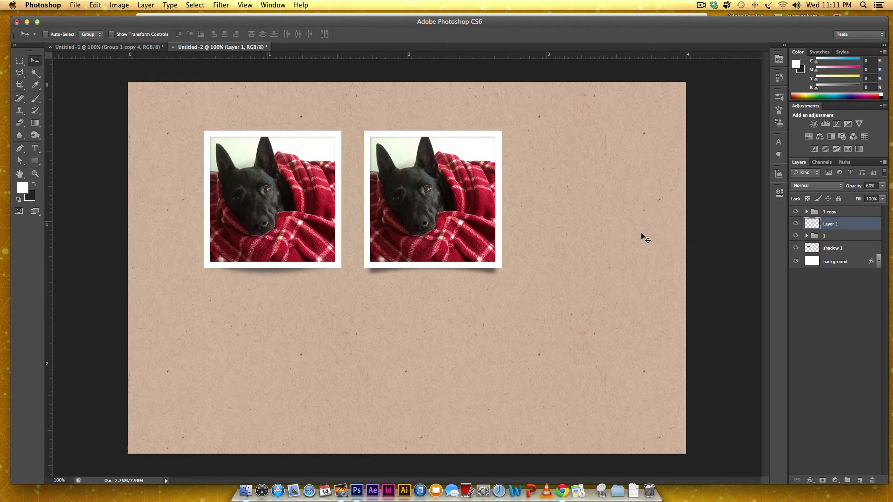
- Rename group '1 copy' to '2' and its shadow layer to 'shadow 2'
click(846, 212)
double_click(831, 212)
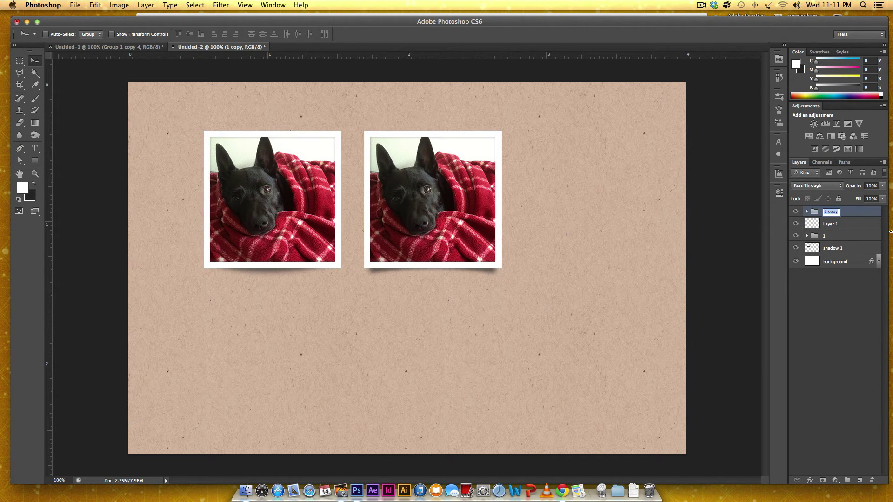
text(2)
key(Return)
double_click(832, 224)
text(shadow)
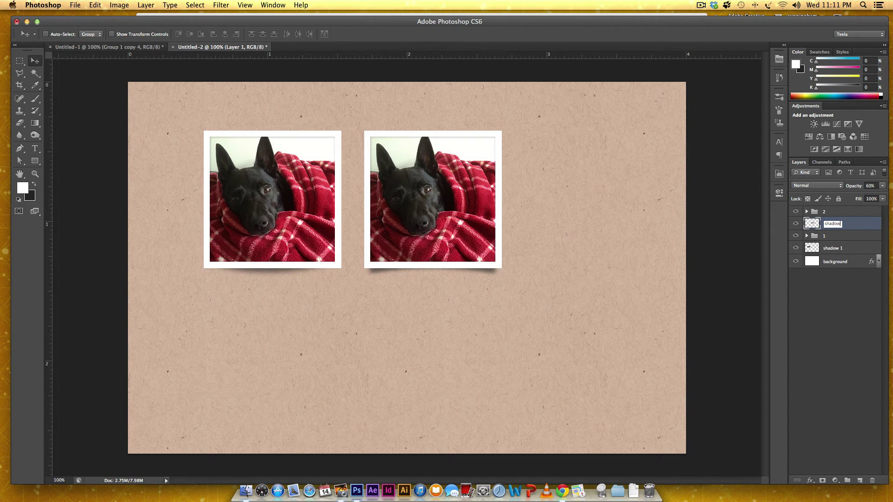
text( 2)
key(Return)
- Duplicate group 2 to the right as a third photo and shift all three photos left
click(839, 212)
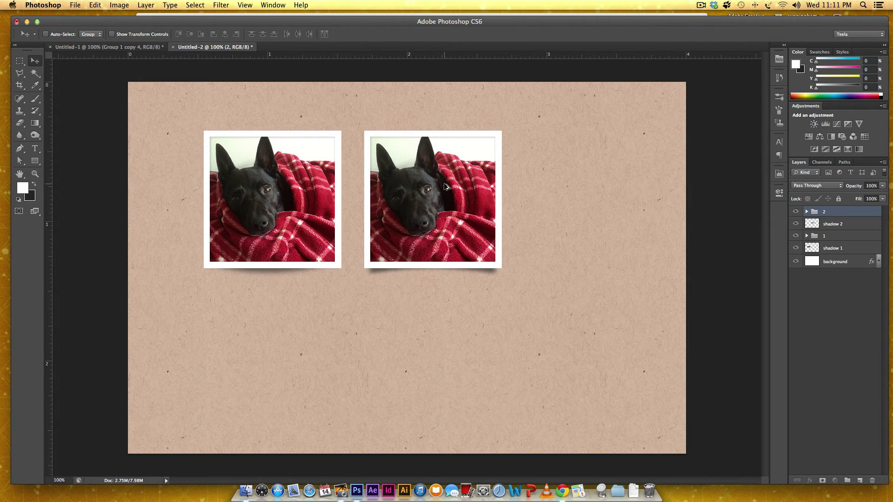
drag(445, 186, 600, 199)
drag(599, 199, 601, 189)
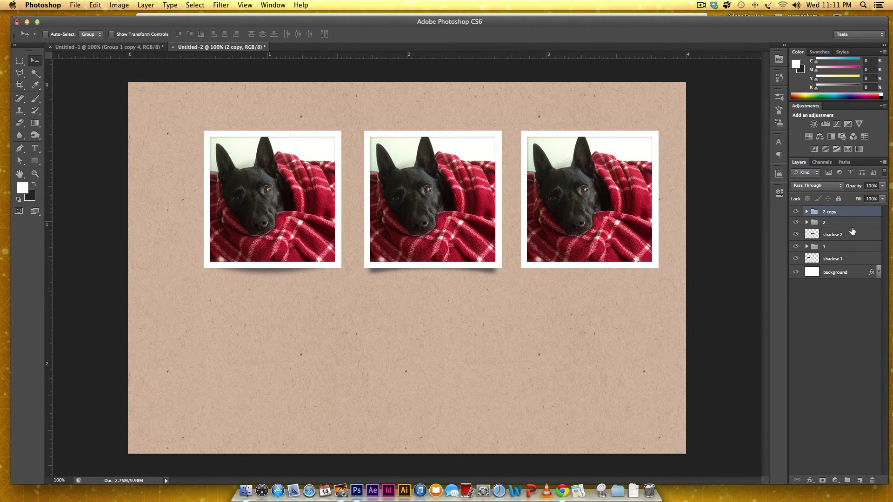
shift+click(847, 262)
mouse_move(586, 214)
mouse_down()
mouse_move(559, 211)
mouse_move(580, 229)
mouse_up()
- Rename the new 'group 2 copy' to '3'
click(841, 218)
double_click(830, 212)
text(3)
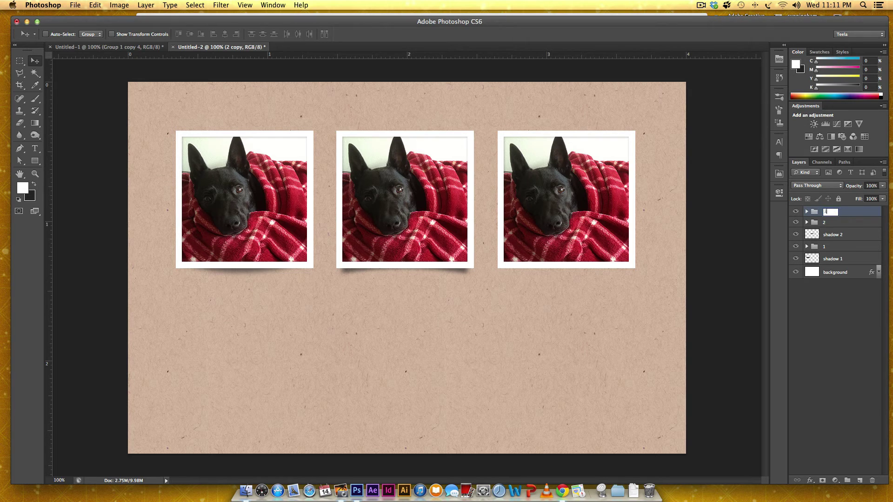
key(Return)
- Add a new layer above group 2 and fill a black rectangle over the third photo, extending below it
click(839, 225)
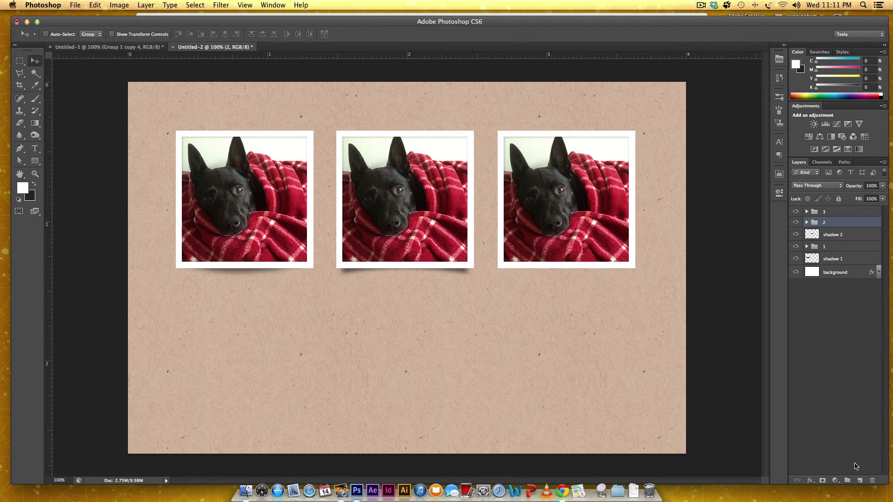
click(858, 481)
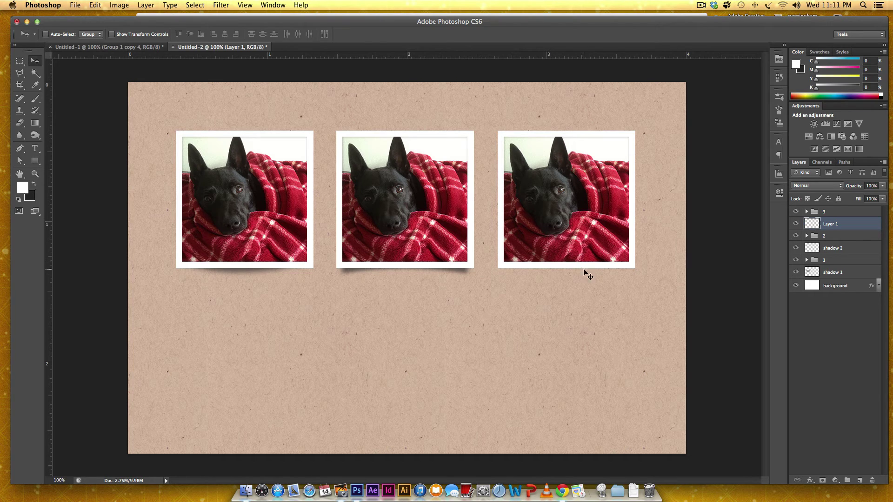
key(m)
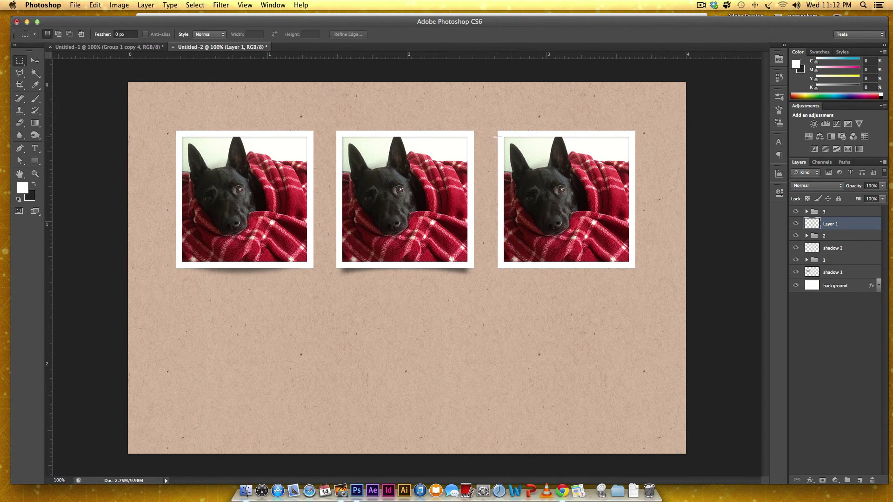
drag(497, 138, 636, 280)
key(super+BackSpace)
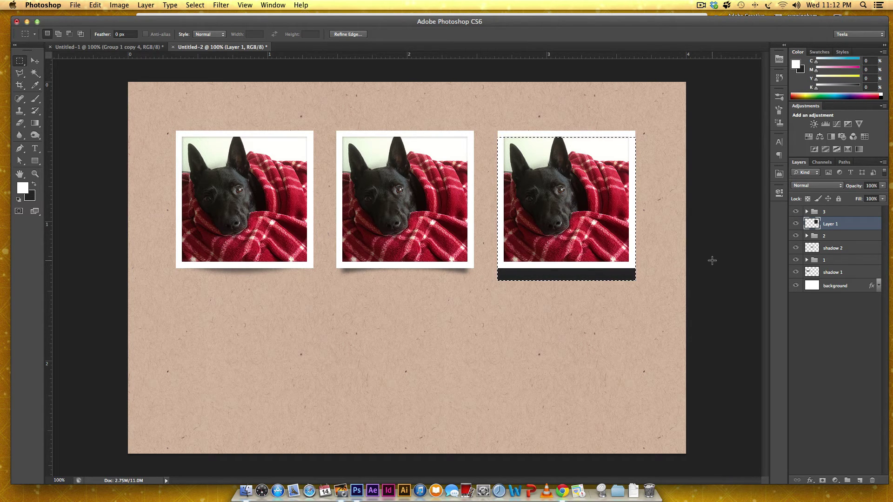
key(super+d)
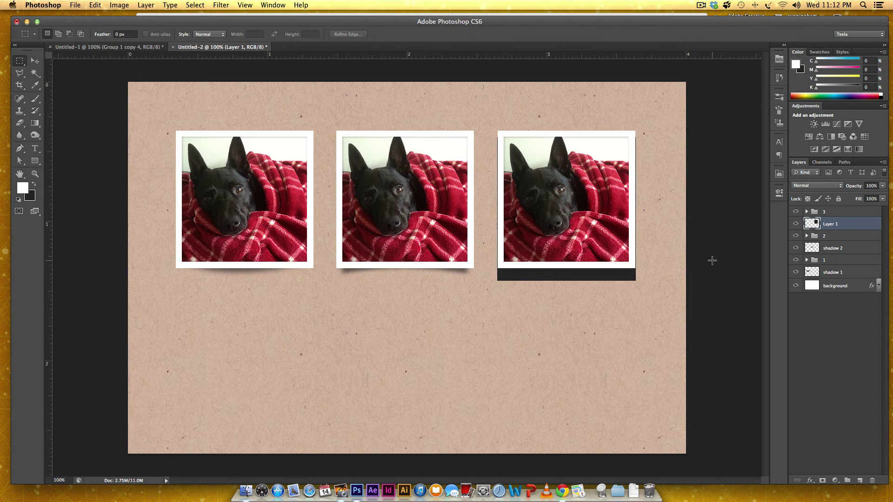
- Warp the black shape: bulge the left edge, curve the bottom up, tuck the top corners in
key(super+t)
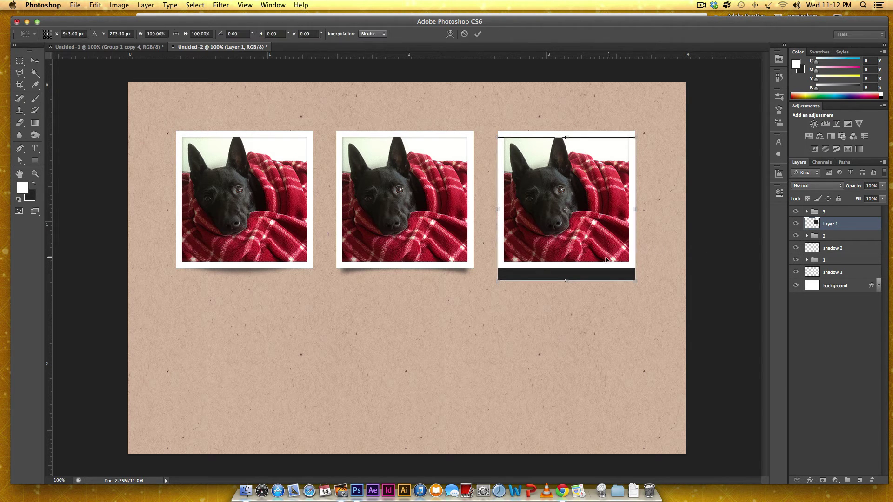
right_click(582, 250)
click(603, 312)
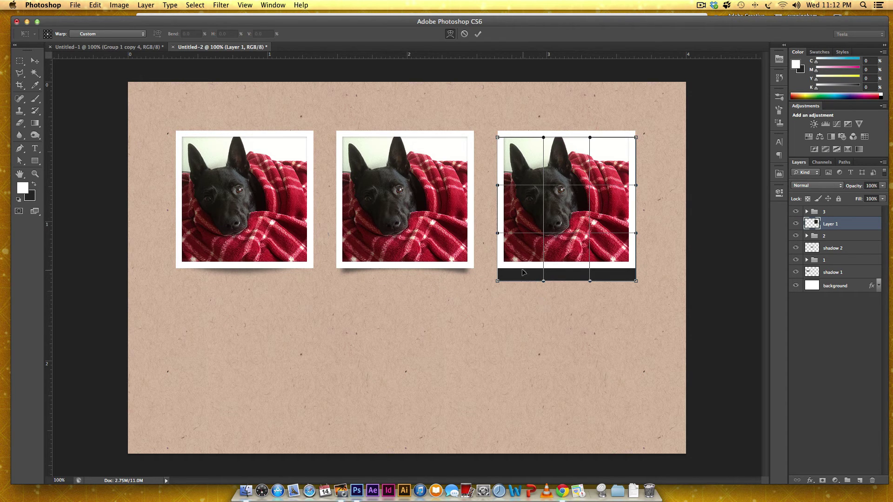
drag(497, 280, 490, 274)
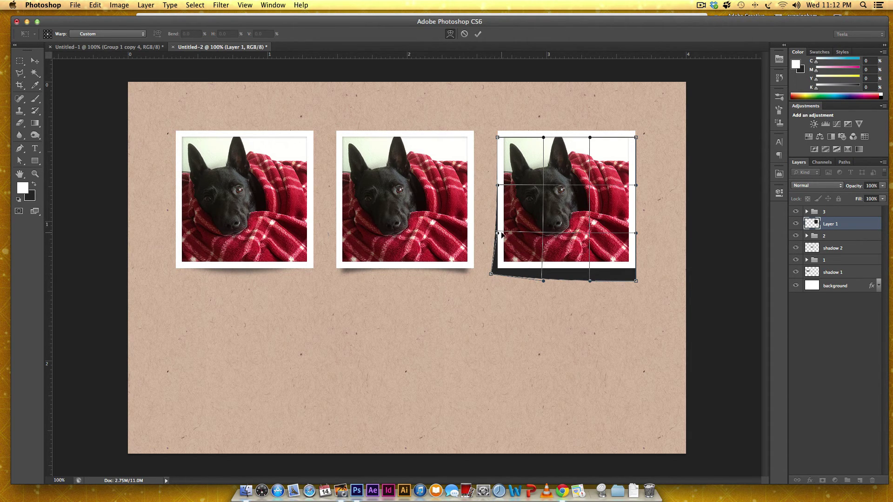
drag(498, 233, 495, 234)
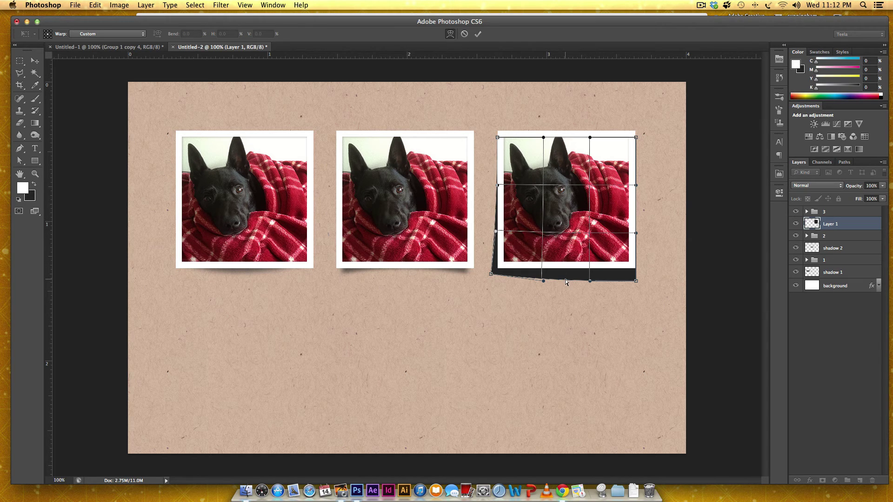
drag(565, 281, 568, 268)
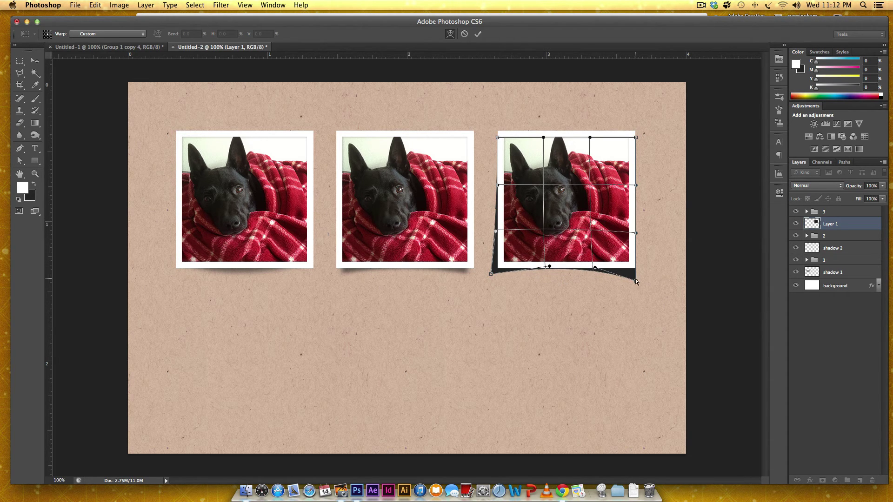
drag(635, 278, 640, 278)
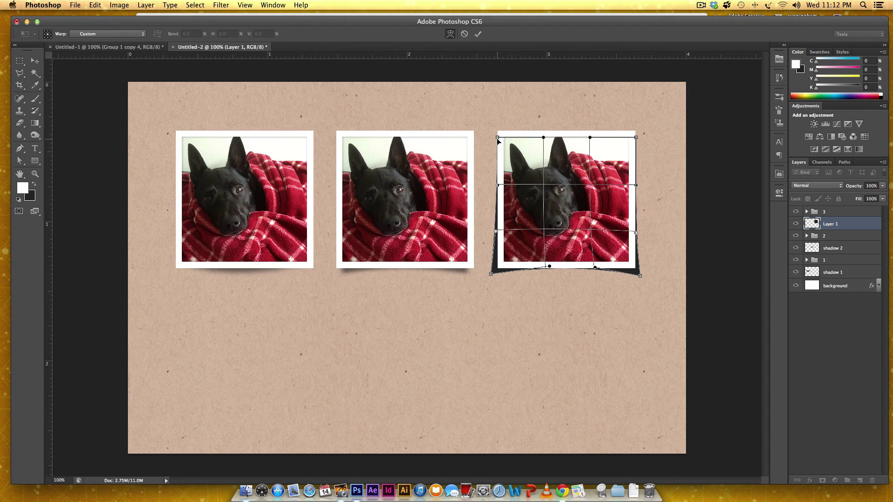
drag(498, 137, 500, 137)
drag(635, 136, 634, 135)
drag(640, 274, 641, 275)
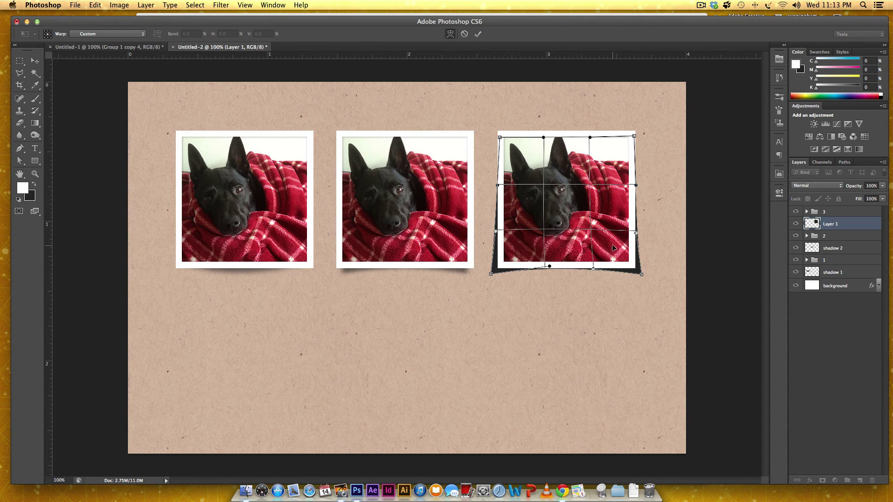
key(Return)
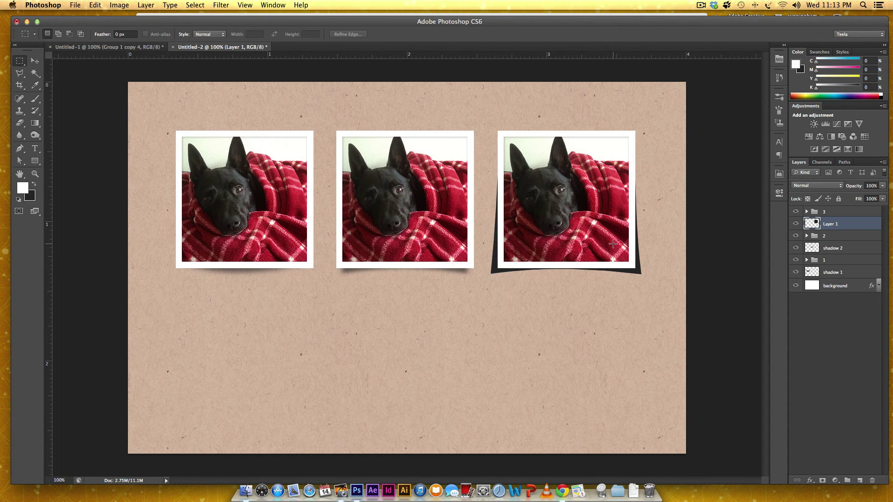
- Apply a 5-pixel Gaussian Blur to the third photo's shadow
key(v)
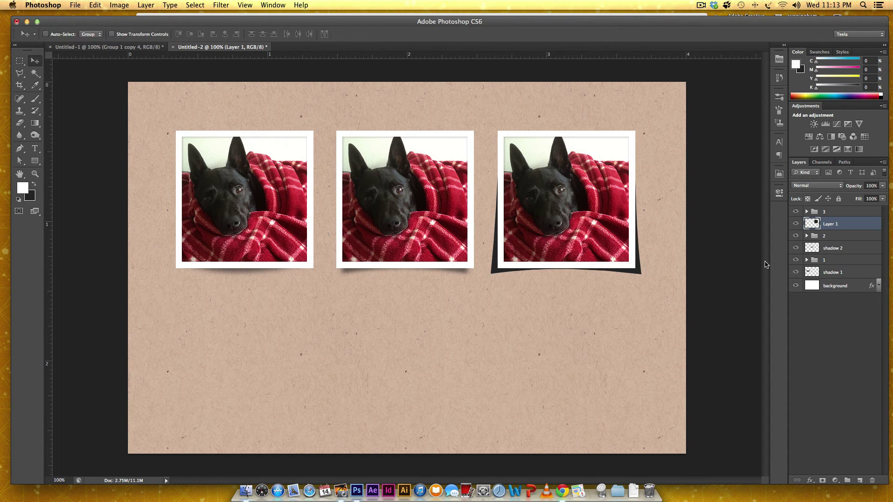
click(220, 5)
mouse_move(251, 114)
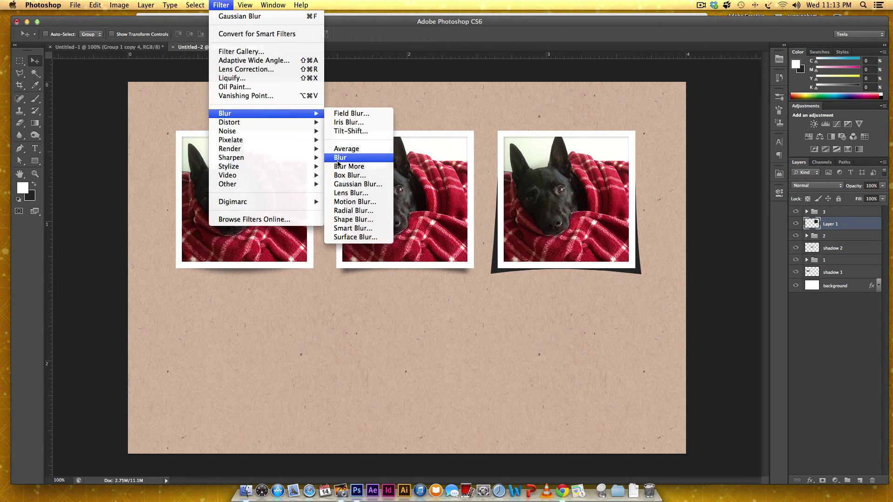
click(358, 183)
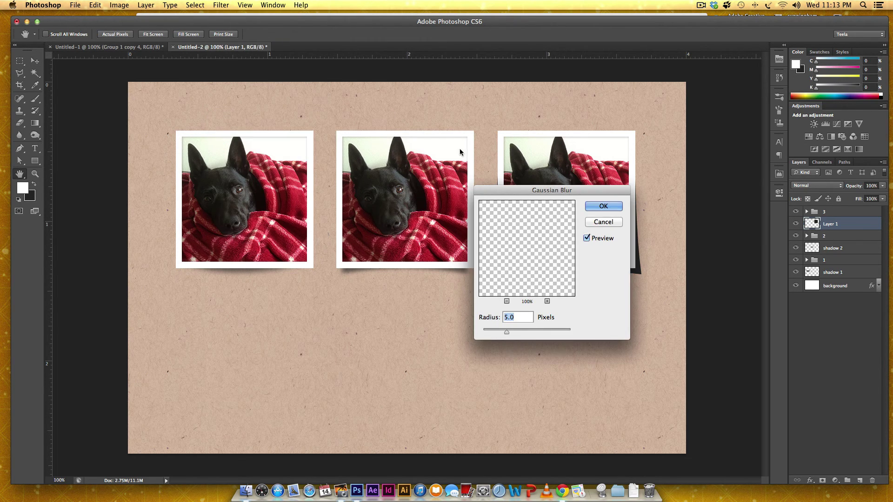
click(603, 206)
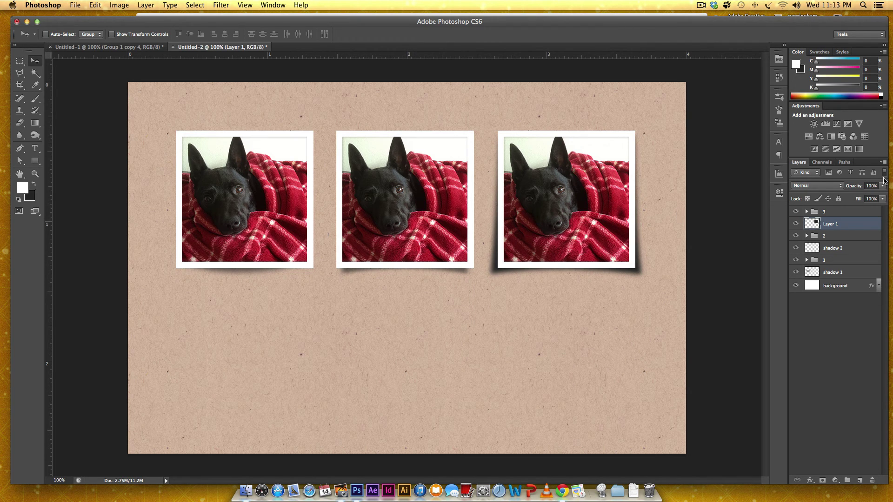
- Set the shadow layer's opacity to 60%
click(854, 184)
text(60)
key(Return)
key(super+minus)
key(super+minus)
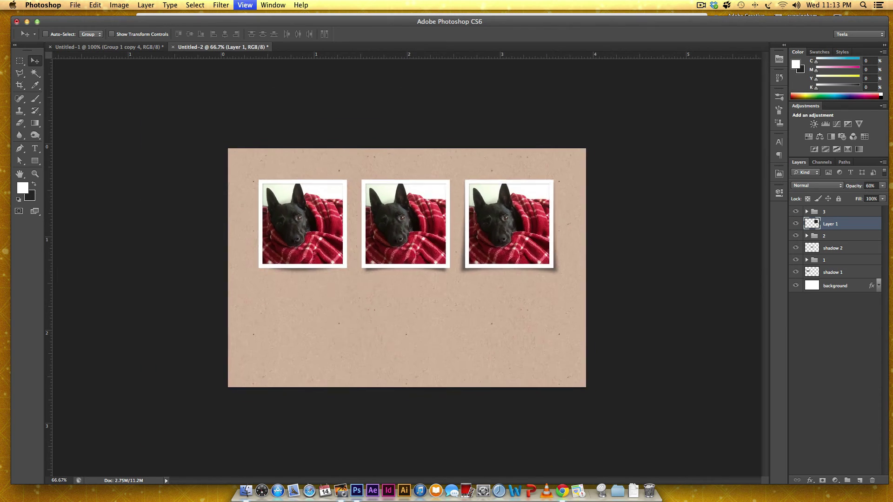
- Make the third photo's shadow slightly narrower from its right side
key(super+t)
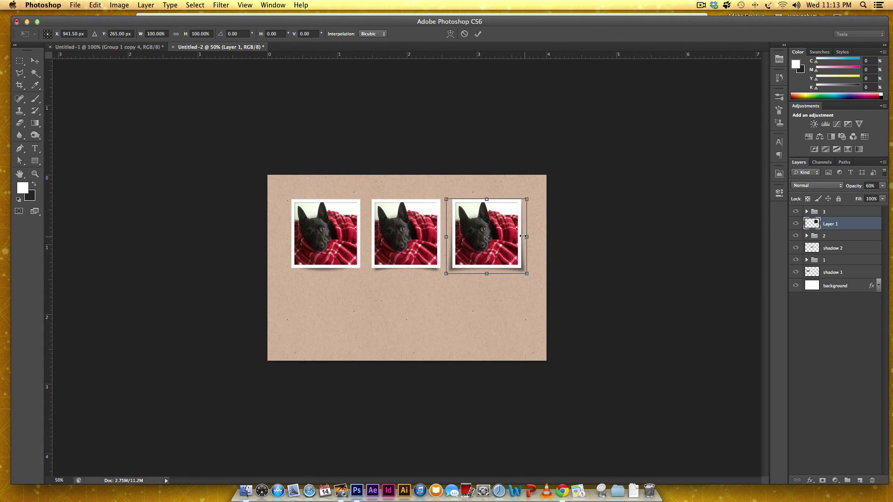
drag(523, 236, 483, 240)
key(super+plus)
key(super+plus)
key(super+plus)
scroll(483, 240, right, 10)
scroll(483, 240, up, 3)
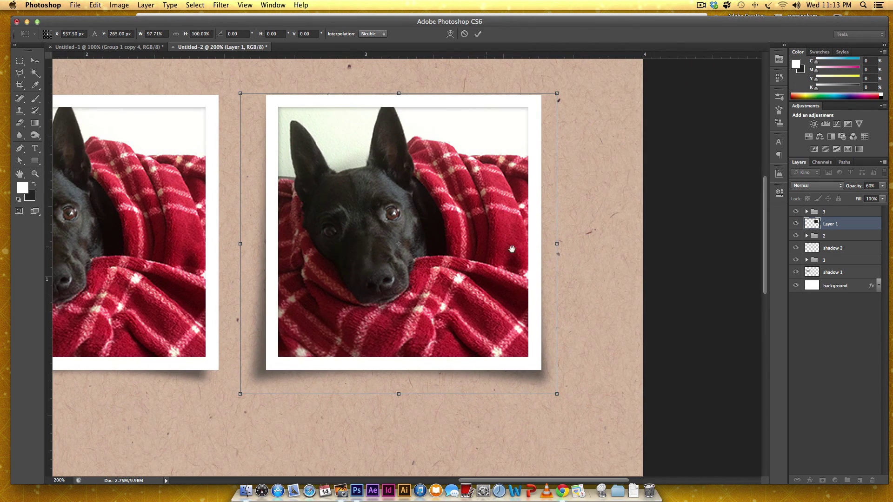
drag(558, 244, 563, 244)
key(Return)
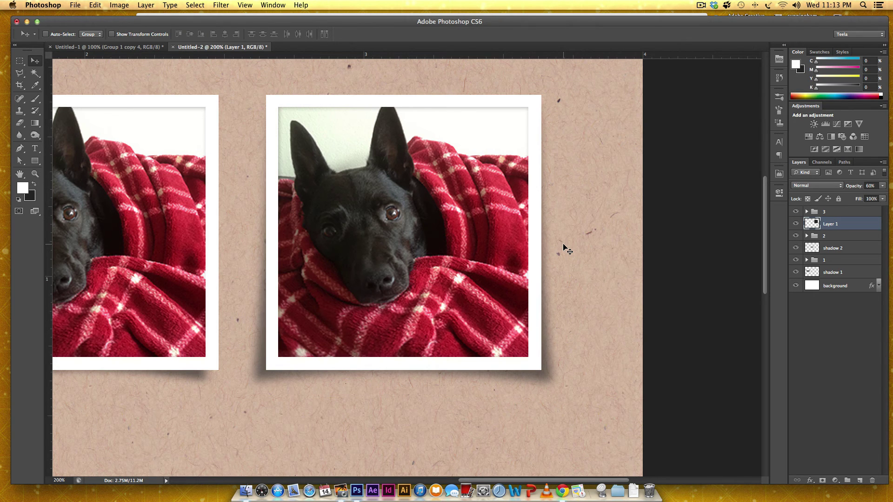
key(super+minus)
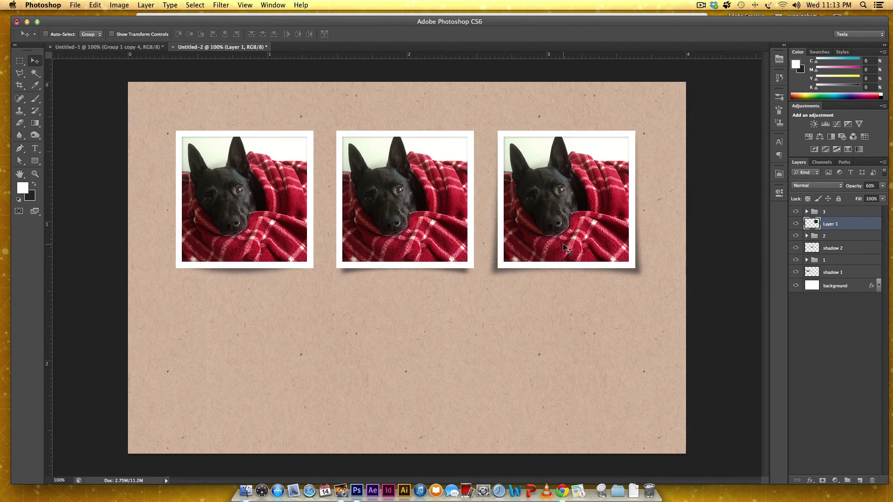
key(super+minus)
key(super+minus)
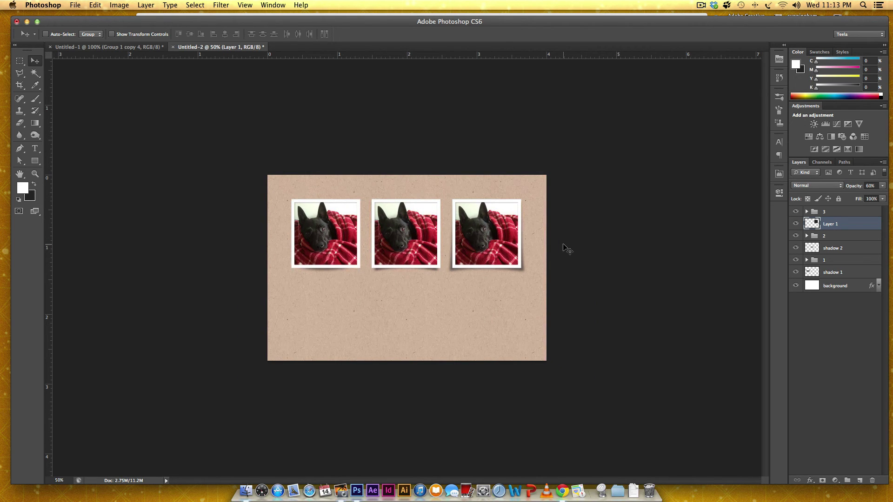
key(super+1)
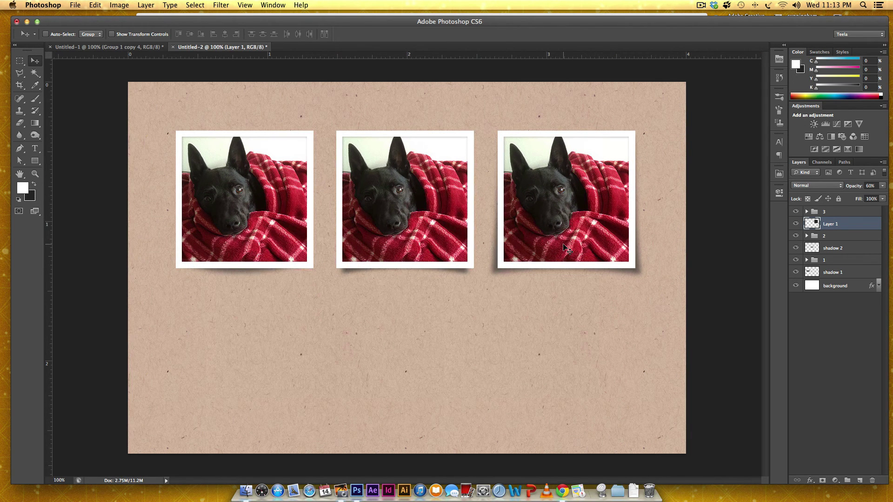
- Duplicate group 1 with its shadow down into the second row as a fourth photo
click(837, 261)
shift+click(839, 273)
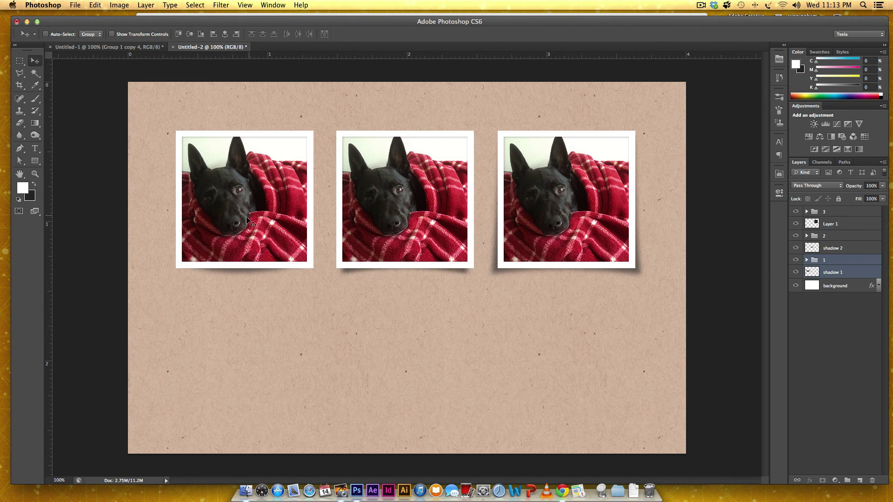
drag(248, 187, 249, 350)
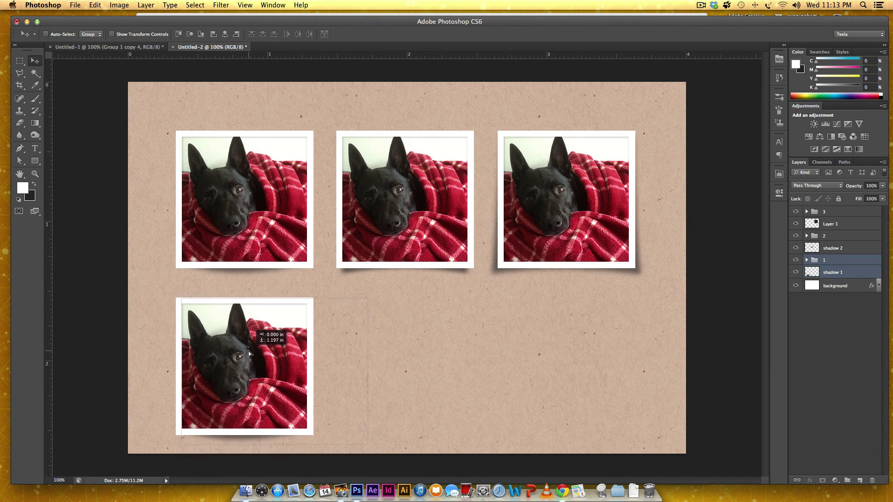
- Rotate the copied shadow 90° and tuck it vertically behind the new photo's left edge
click(851, 274)
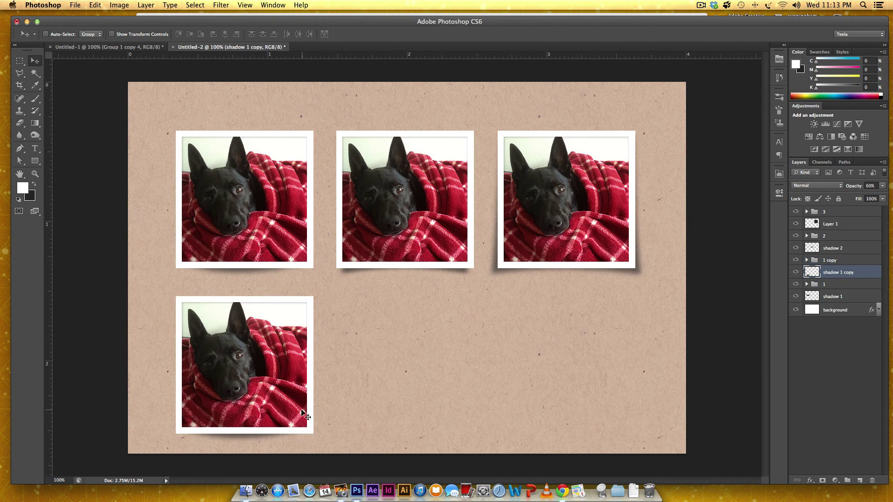
drag(302, 414, 402, 387)
key(super+t)
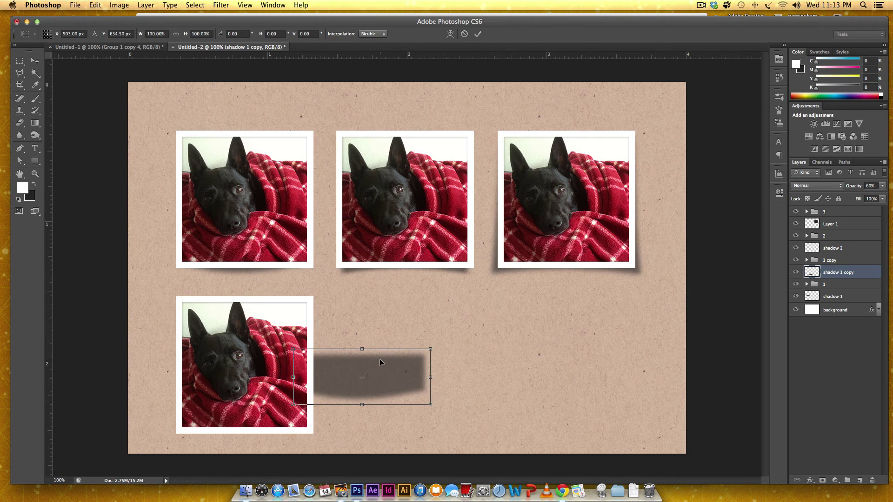
right_click(380, 359)
click(424, 440)
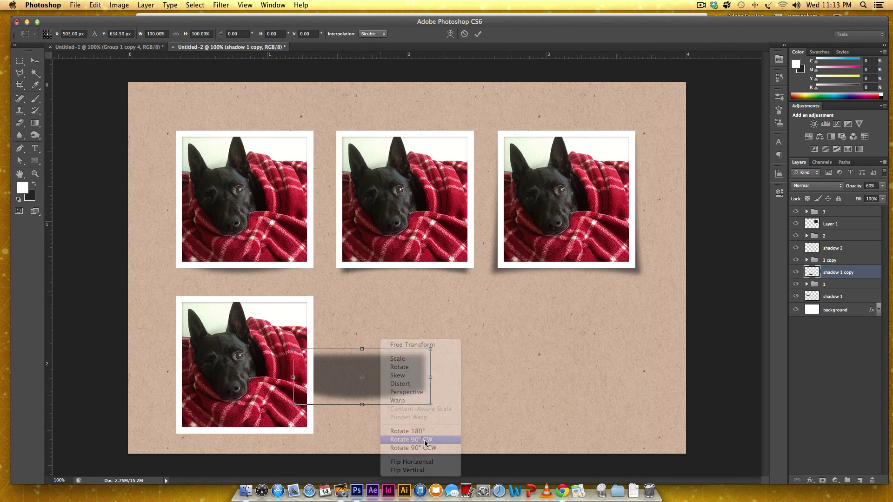
drag(374, 347, 205, 333)
key(Return)
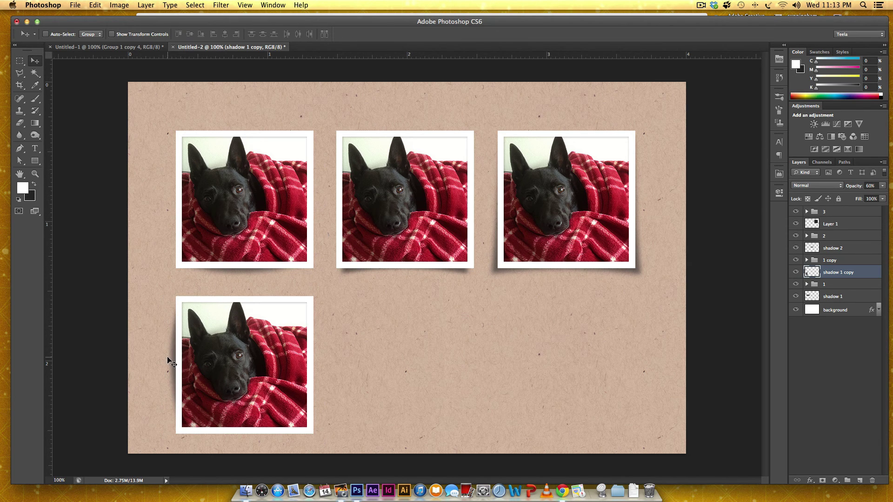
- Duplicate the vertical shadow, flip it horizontally, and tuck it behind the photo's right edge
drag(167, 358, 350, 359)
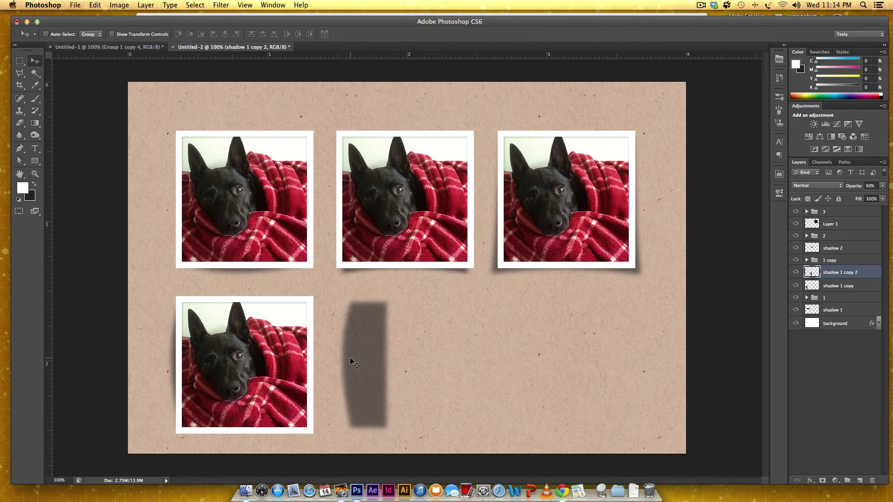
key(cmd+t)
right_click(351, 360)
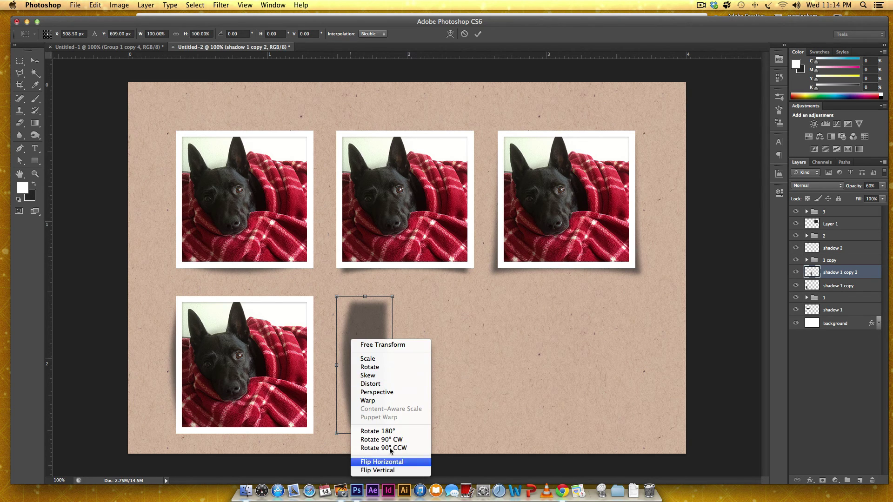
click(386, 462)
drag(371, 383, 299, 378)
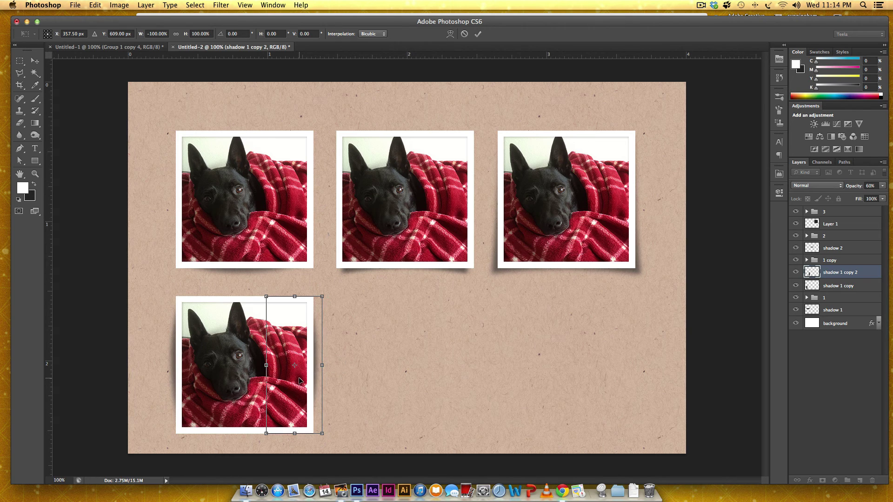
key(Right)
key(Return)
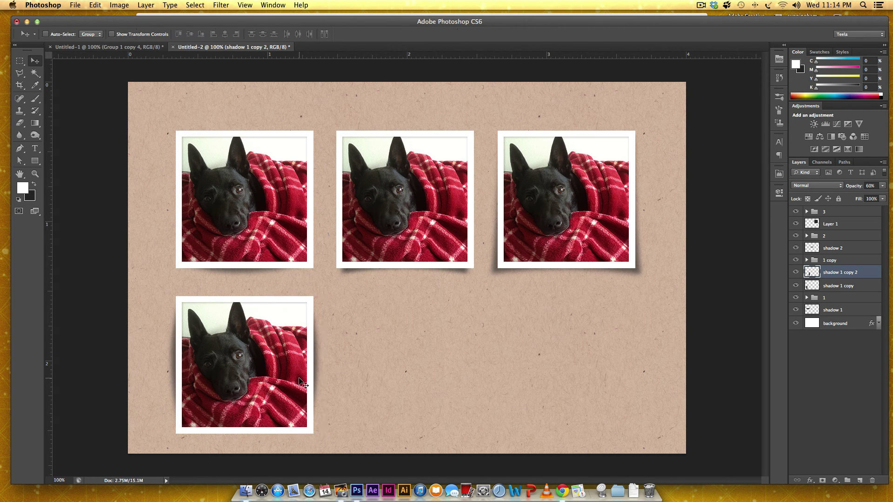
key(super+minus)
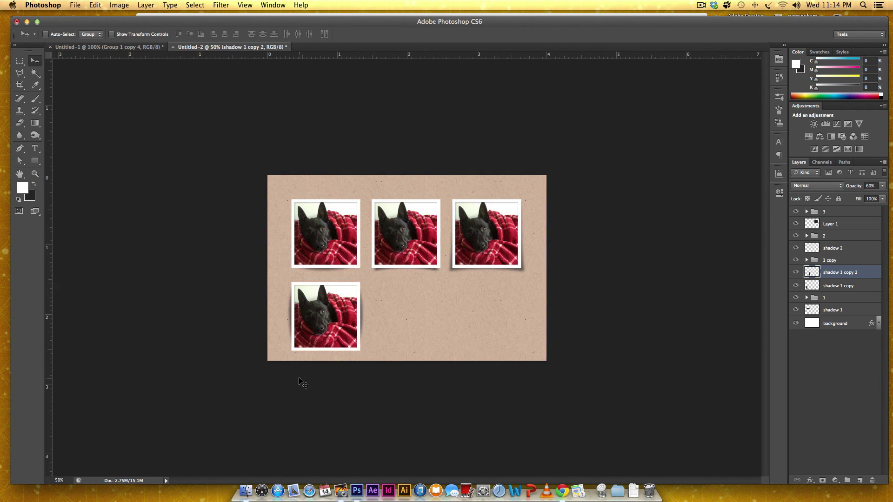
click(838, 286)
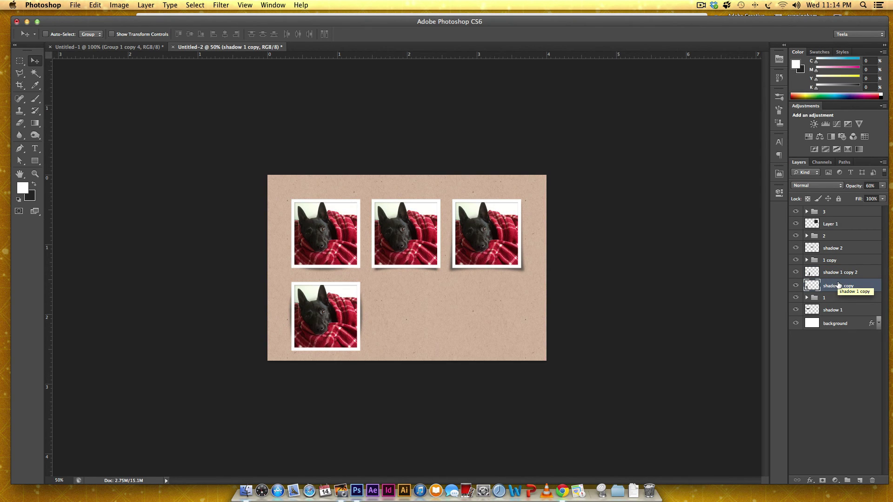
- Duplicate group 2 with shadow 2 down below the second photo as a fifth photo
key(super+1)
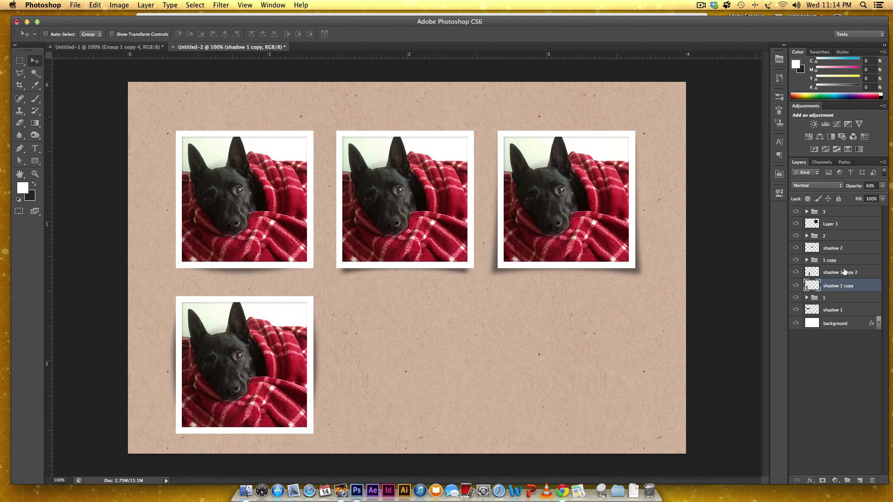
click(836, 249)
shift+click(837, 237)
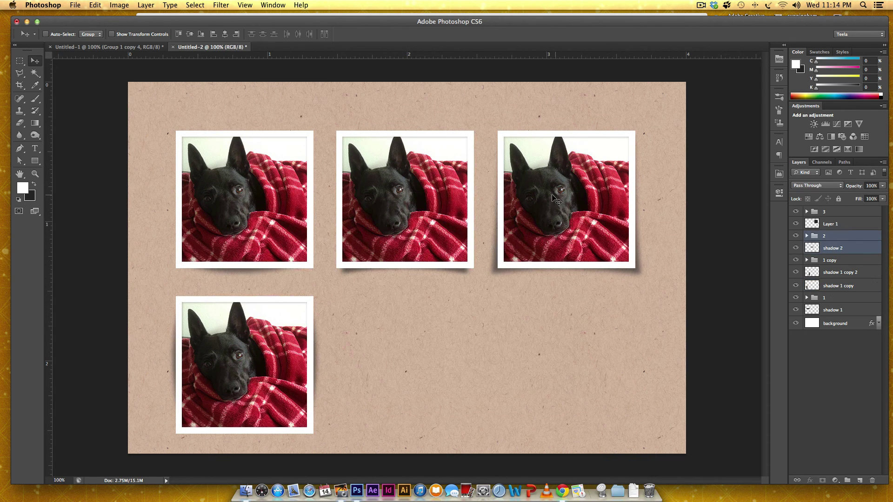
drag(455, 201, 464, 348)
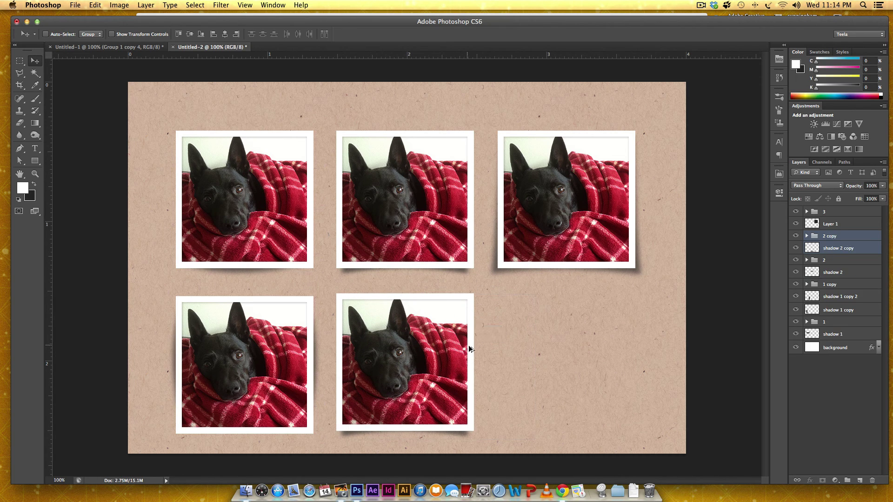
- Rotate the shadow 2 copy 90° and place it vertically behind the fifth photo's left edge
click(835, 248)
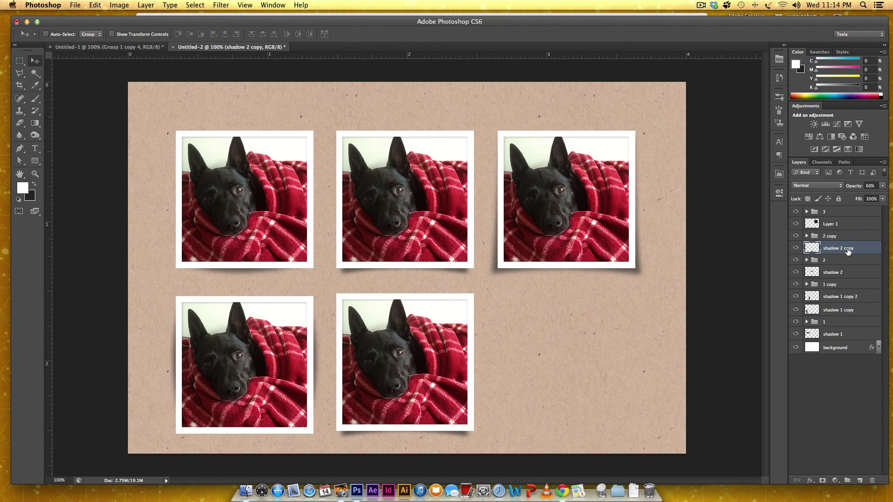
drag(409, 412, 569, 351)
key(ctrl+t)
right_click(568, 352)
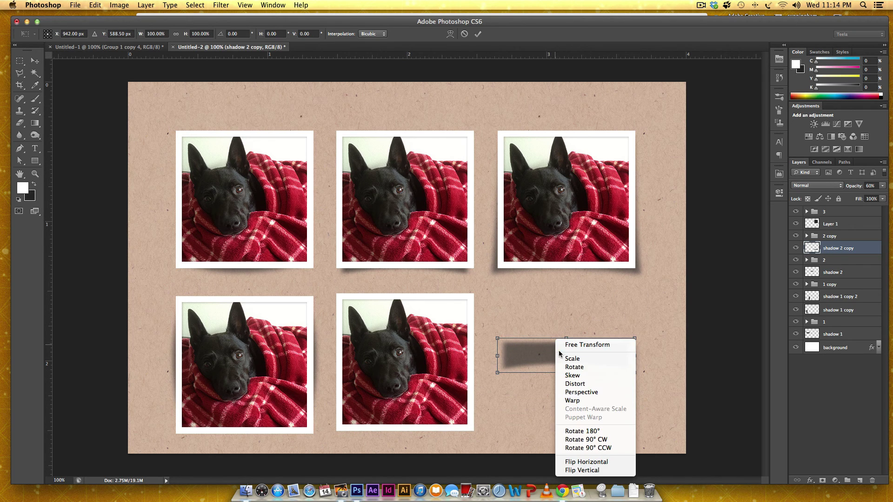
click(574, 431)
drag(569, 335, 348, 336)
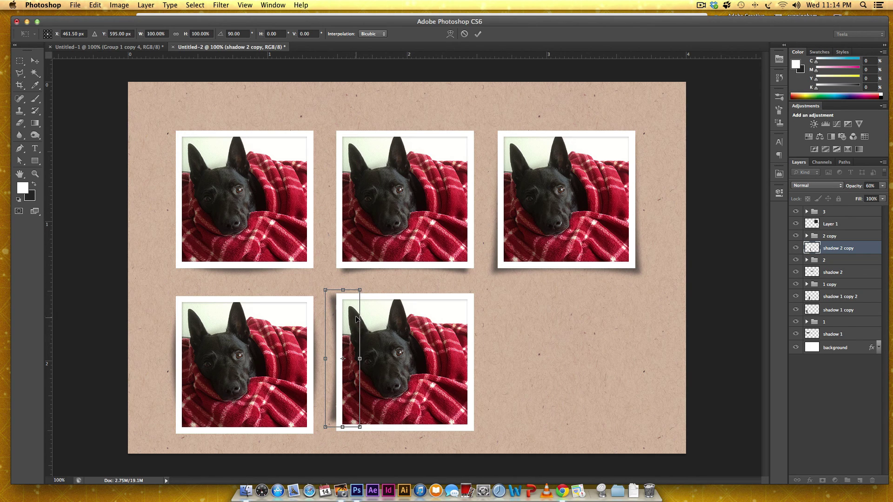
key(Down)
key(Down)
key(Down)
key(Down)
key(Down)
key(Down)
key(Down)
key(Down)
key(Right)
key(Right)
key(Right)
key(Right)
key(Right)
key(Right)
key(Right)
key(Down)
key(Down)
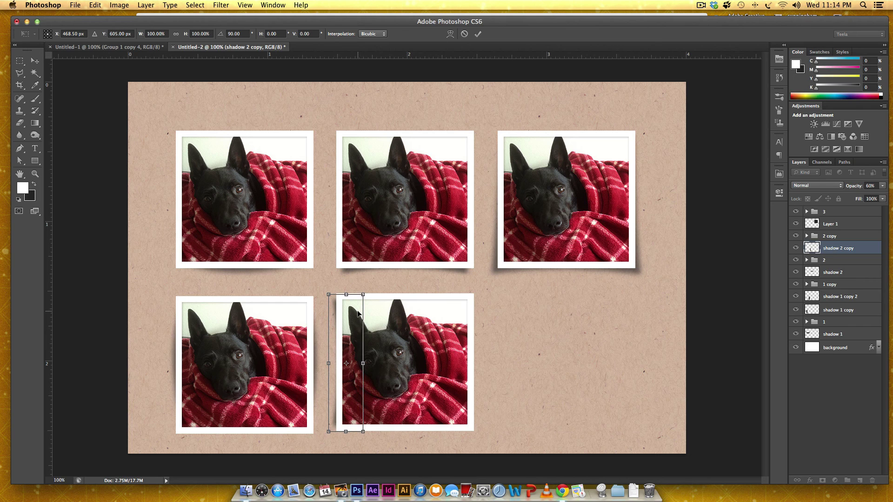
key(Return)
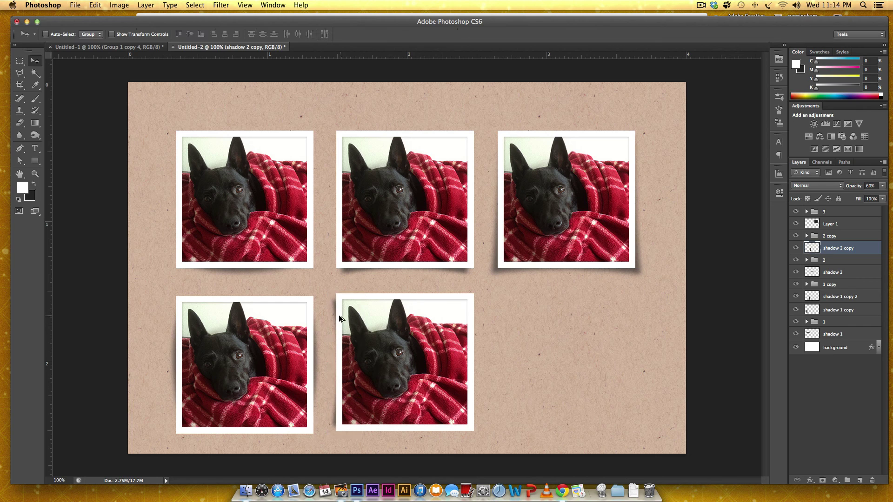
- Duplicate that vertical shadow, flip it horizontally, and tuck it behind the fifth photo's right edge
drag(341, 320, 502, 321)
key(super+t)
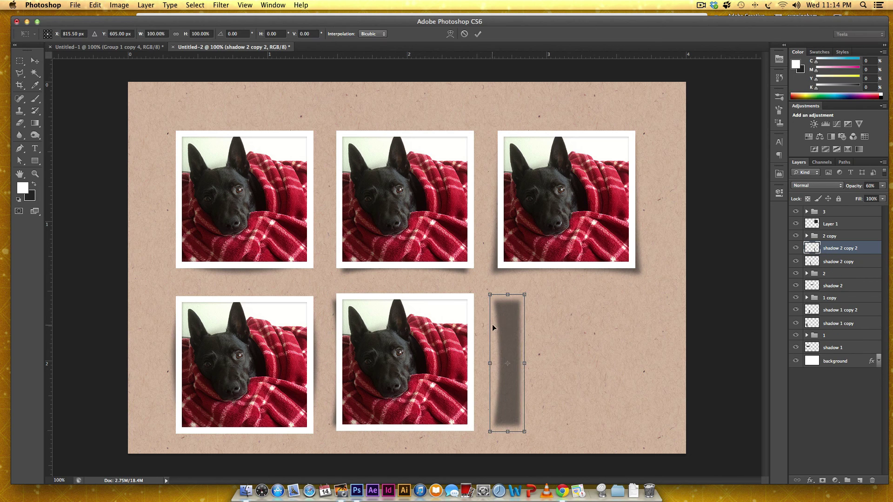
right_click(502, 321)
click(536, 442)
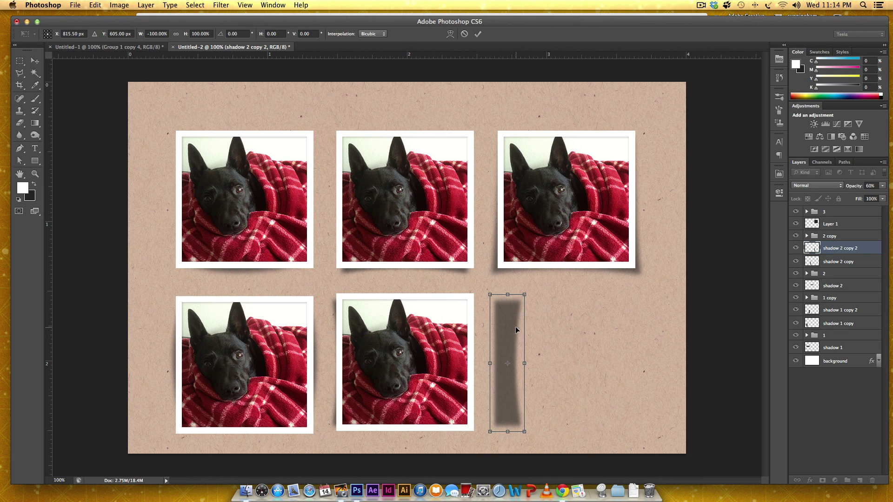
drag(515, 327, 473, 334)
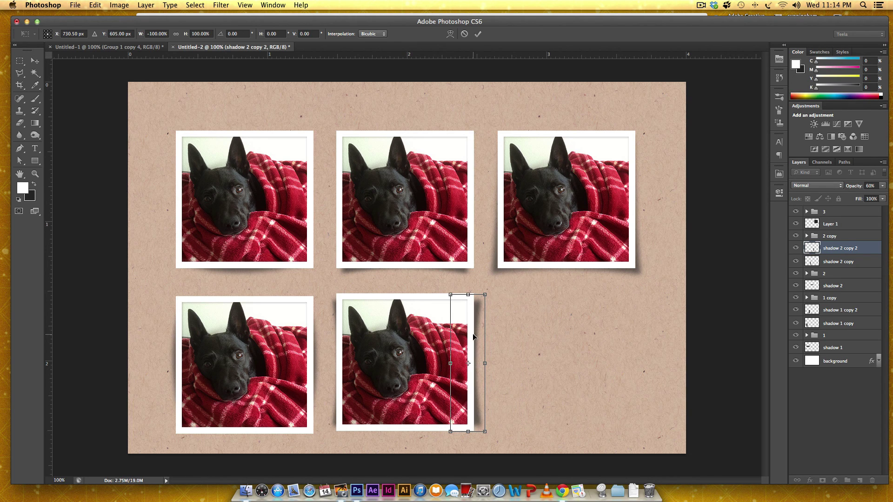
key(Left)
key(Left)
key(Left)
key(Left)
key(Left)
key(Left)
key(Left)
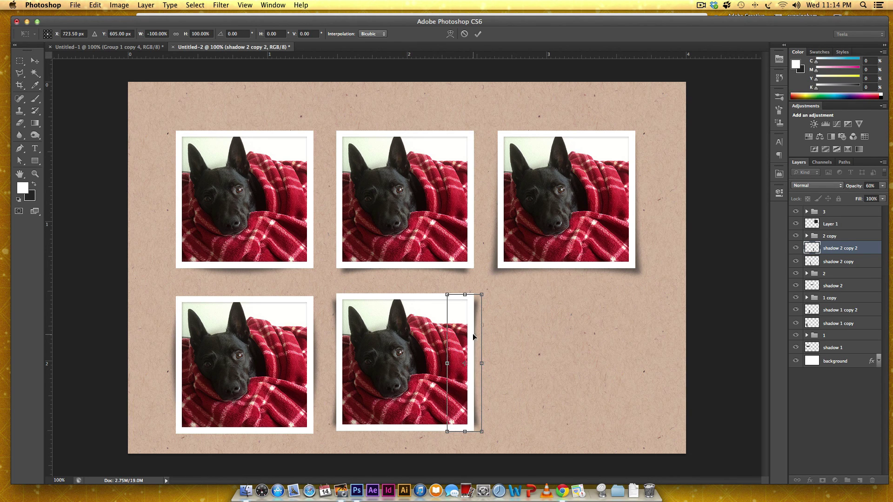
key(Left)
key(Return)
key(super+minus)
key(super+minus)
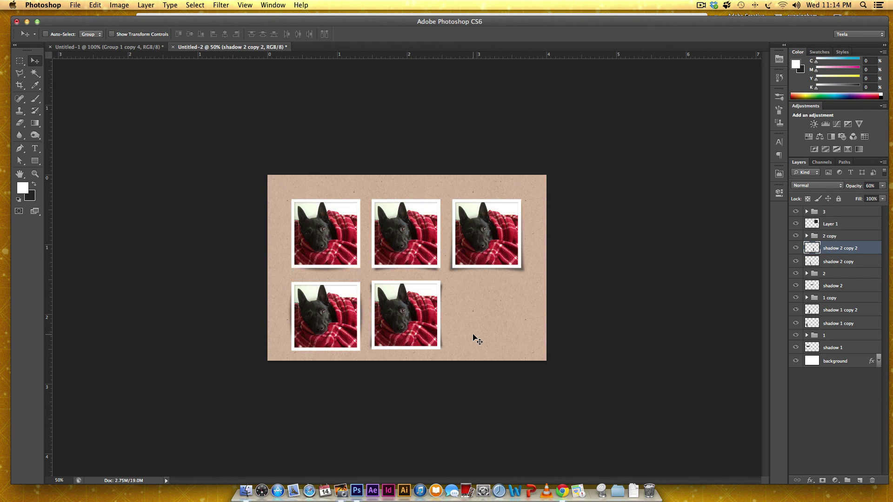
- Zoom to 100% to view the three top-row and two second-row shadowed photos
key(super+plus)
key(super+plus)
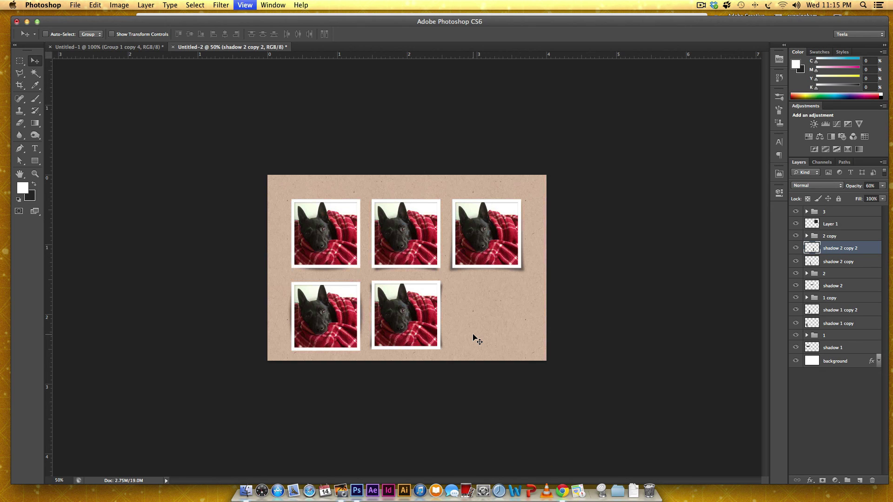